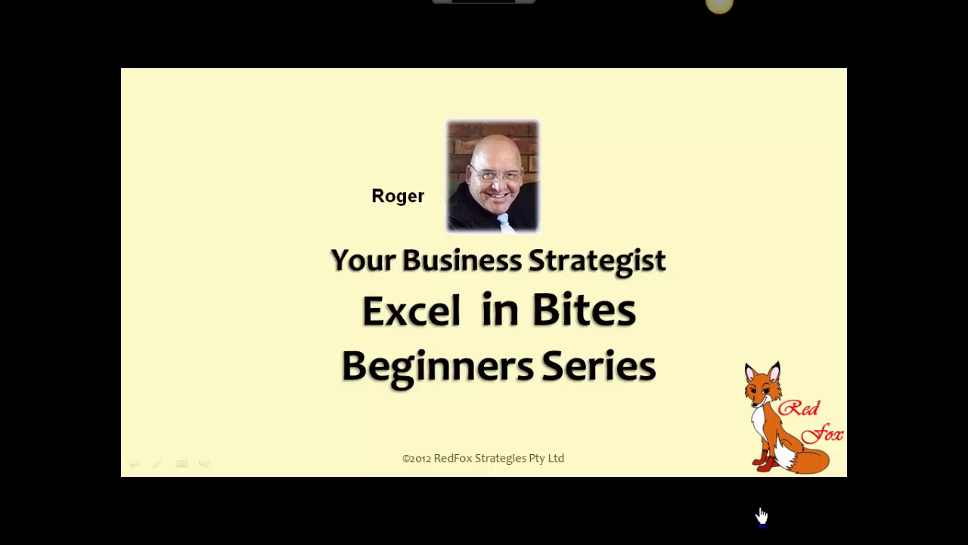
# - Advance through the Excel in Bites title and introduction slides to the arithmetic worksheet
pyautogui.click(725, 521)
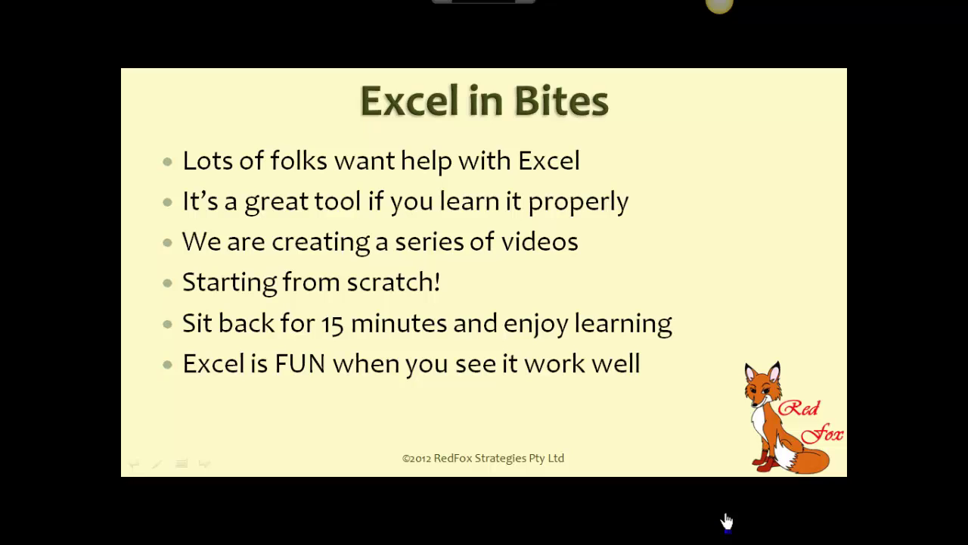
pyautogui.click(726, 521)
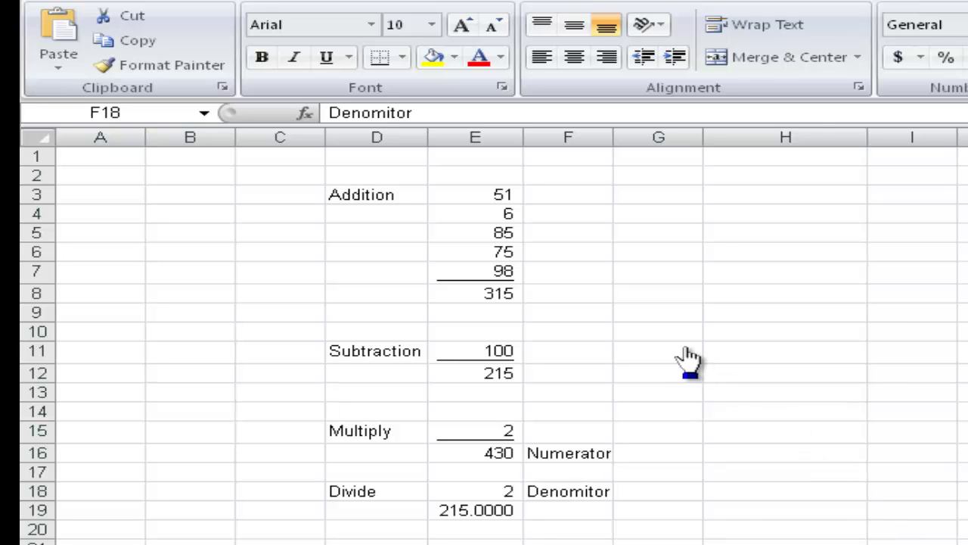
pyautogui.click(359, 189)
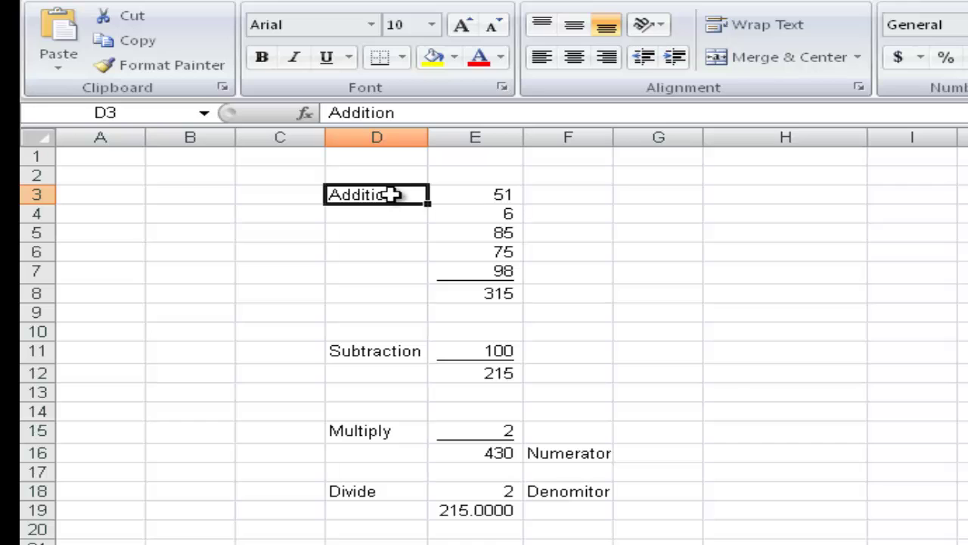
pyautogui.moveTo(406, 194); pyautogui.dragTo(480, 285)
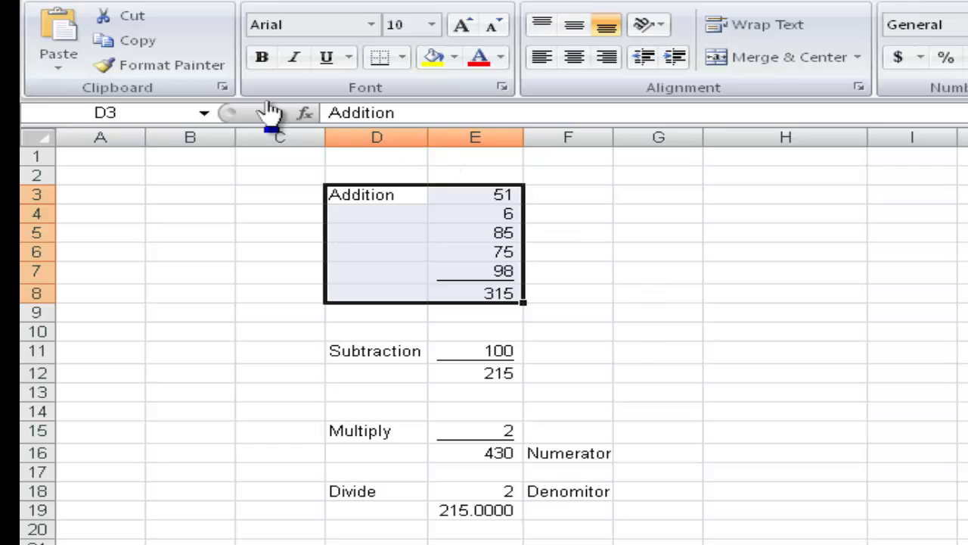
pyautogui.click(262, 59)
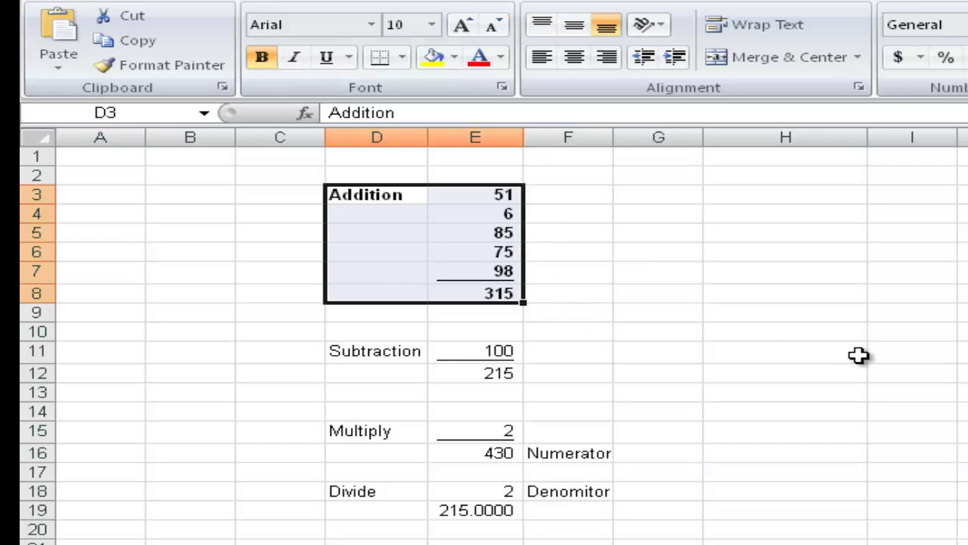
pyautogui.click(262, 58)
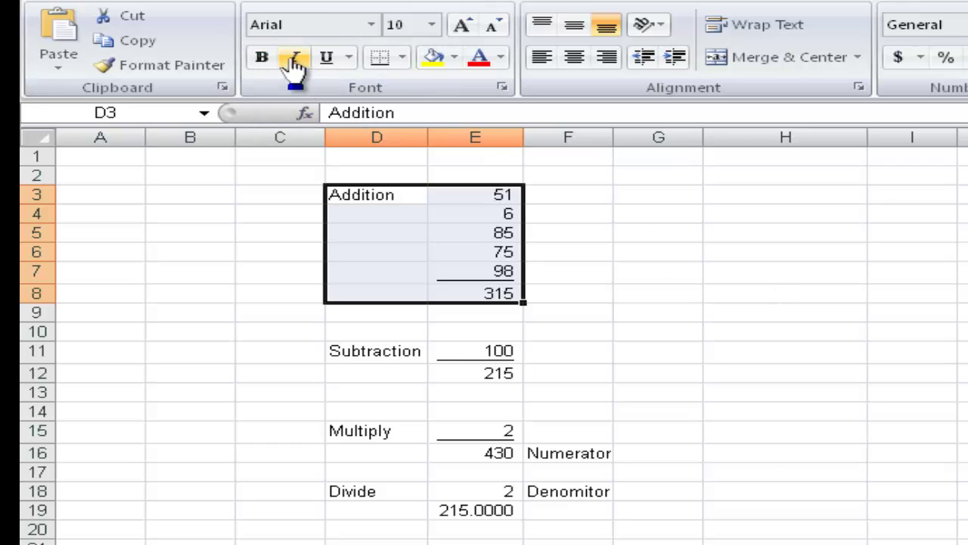
pyautogui.click(294, 62)
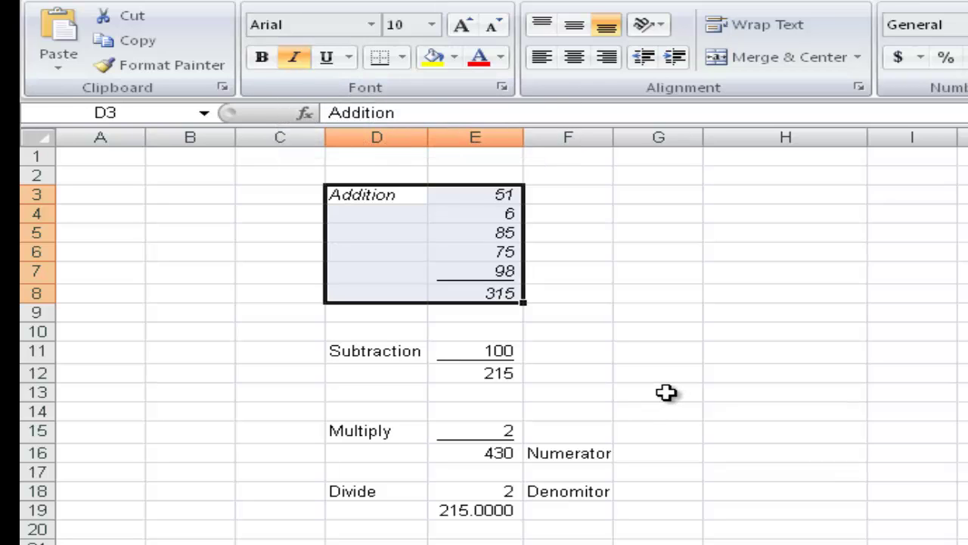
pyautogui.click(260, 59)
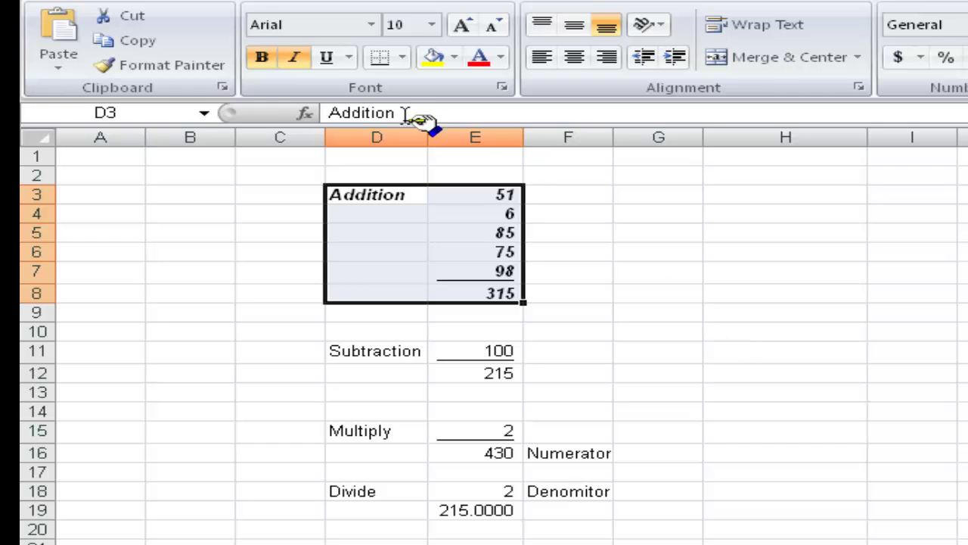
pyautogui.click(272, 59)
pyautogui.click(292, 58)
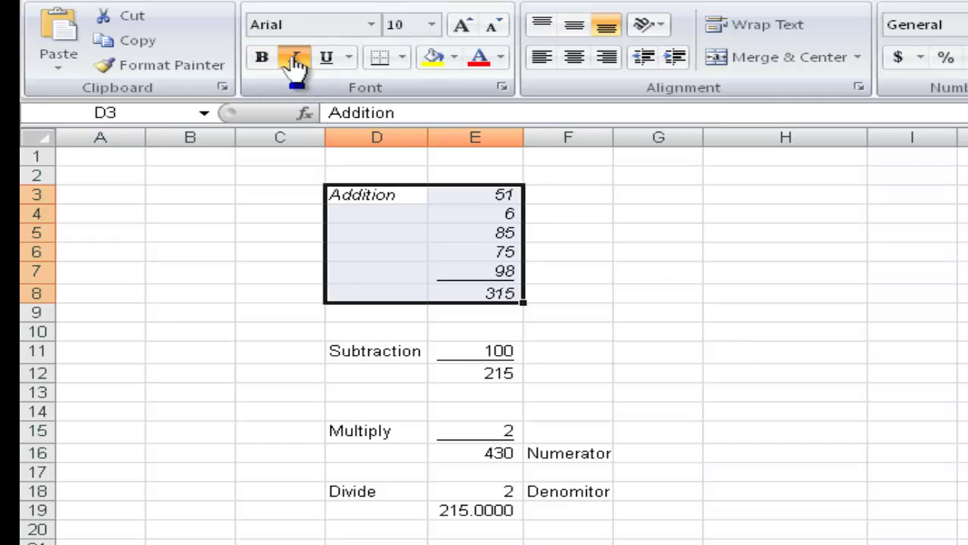
pyautogui.click(600, 234)
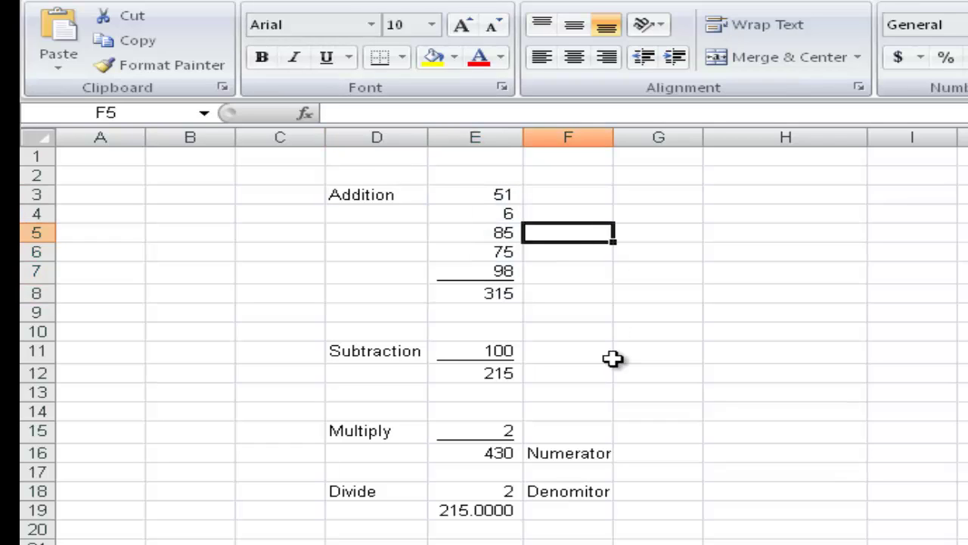
# - Apply a yellow background fill to the Addition total 315 in cell E8
pyautogui.click(497, 297)
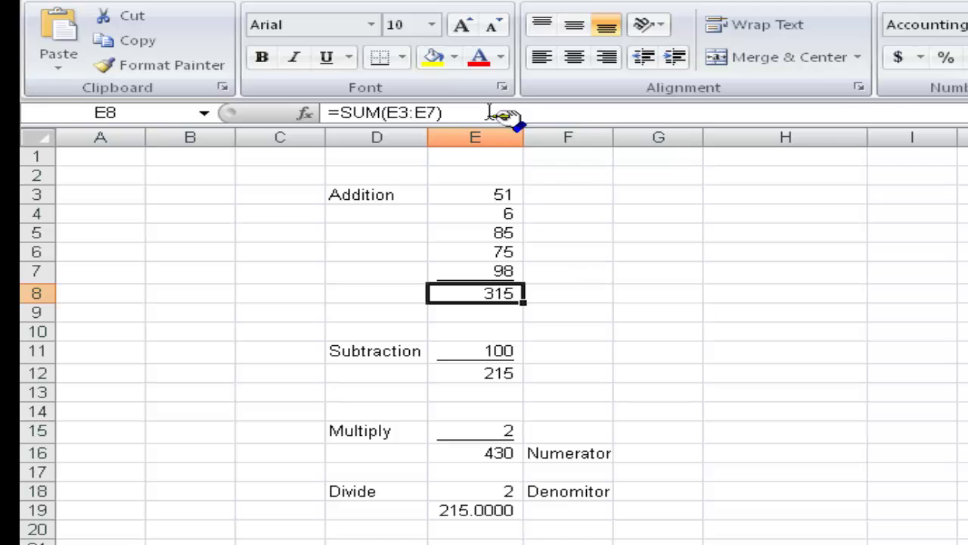
pyautogui.click(455, 59)
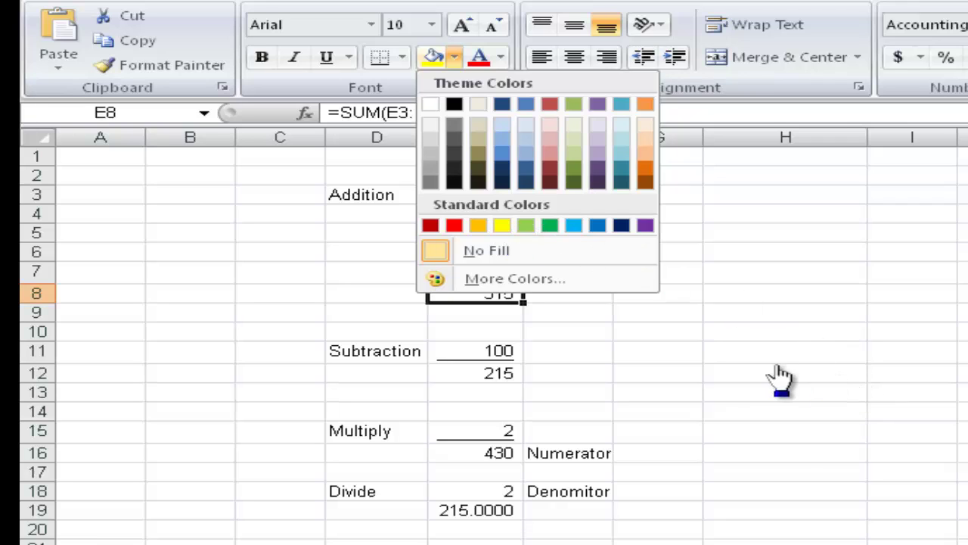
pyautogui.click(726, 345)
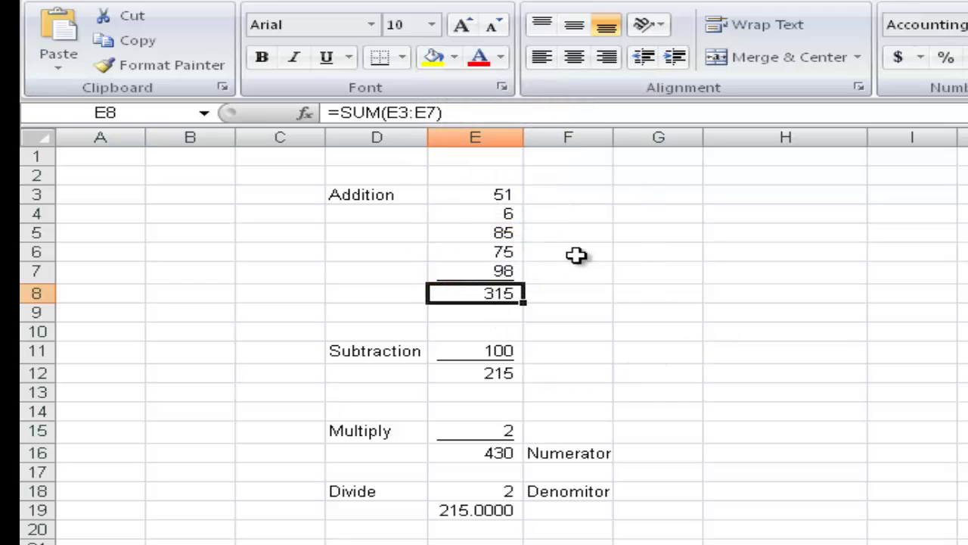
pyautogui.click(436, 67)
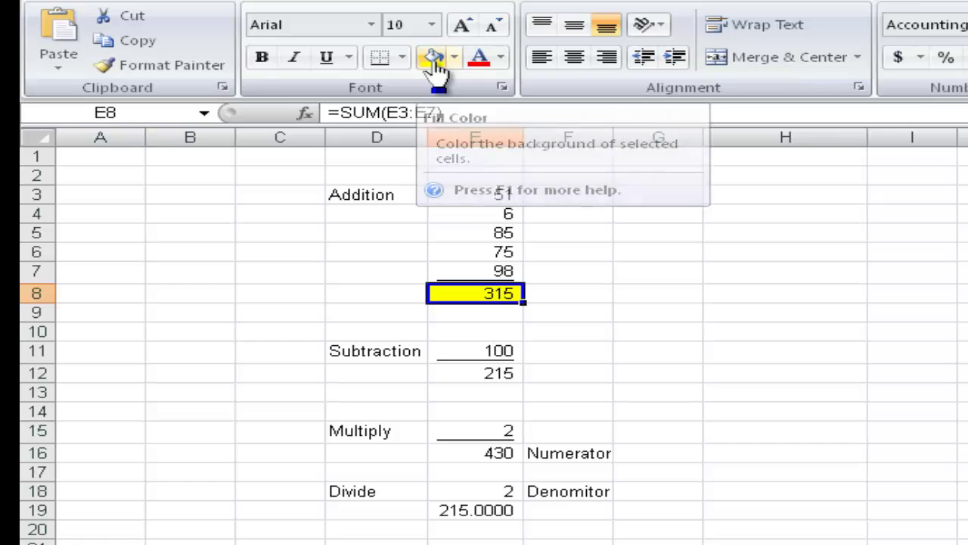
pyautogui.click(594, 278)
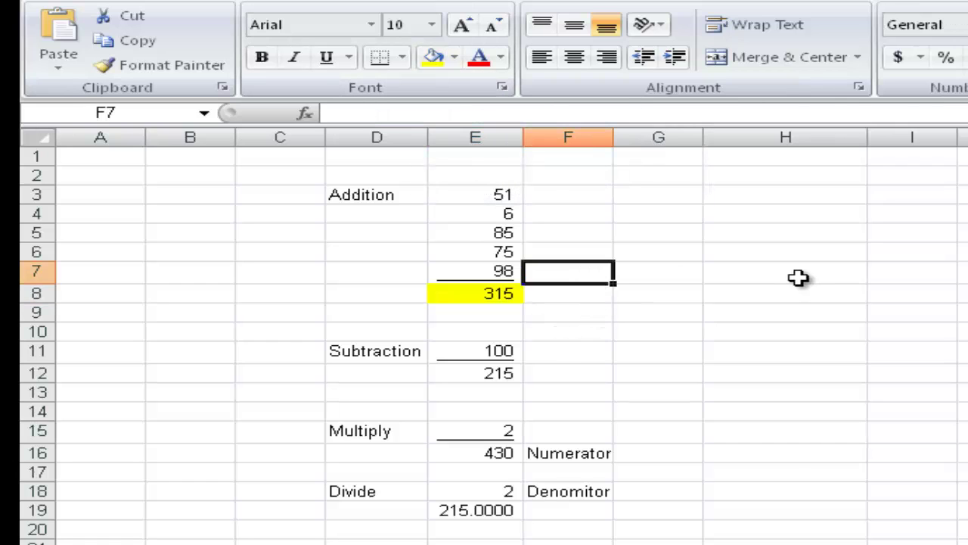
pyautogui.click(480, 290)
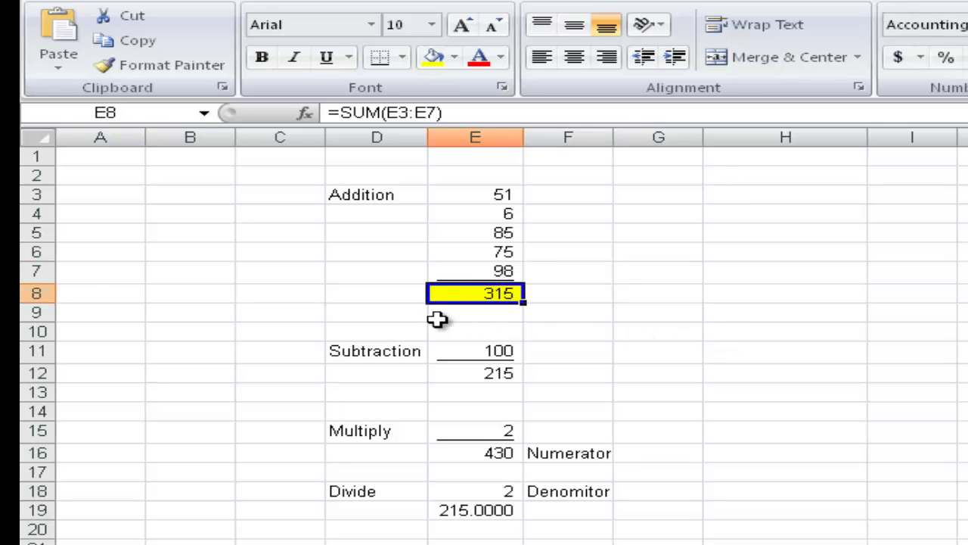
pyautogui.click(382, 292)
# - Give cell E8 an outline border, then upgrade it to a thick box border
pyautogui.click(495, 291)
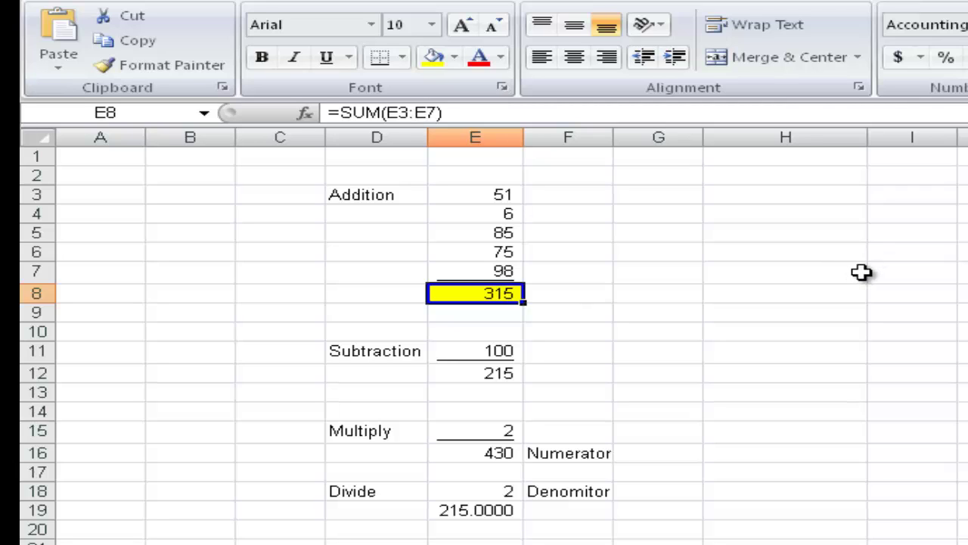
pyautogui.click(405, 59)
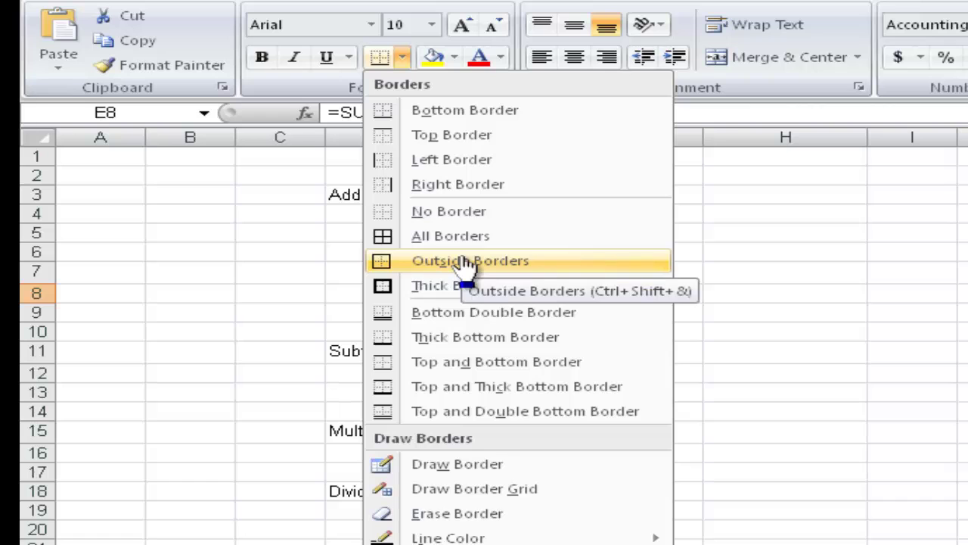
pyautogui.click(546, 269)
pyautogui.click(746, 290)
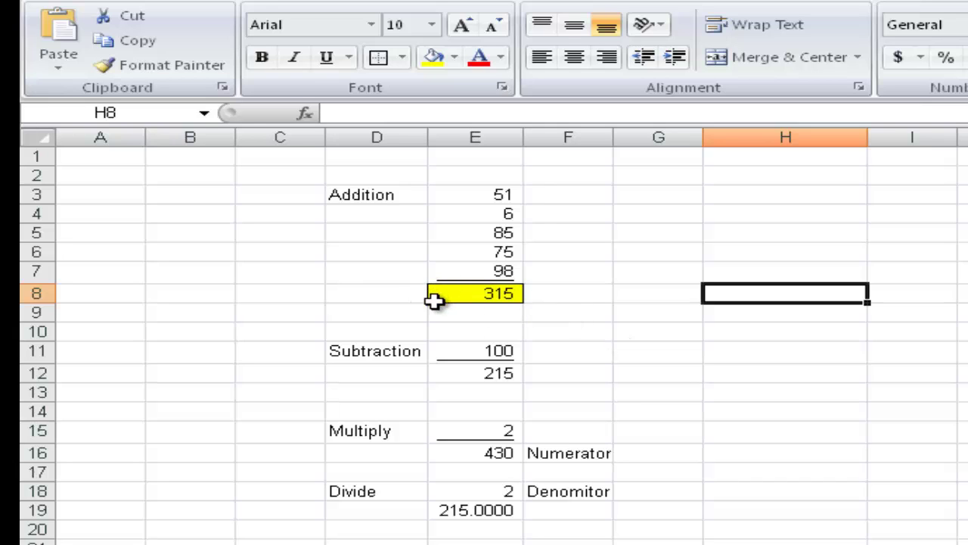
pyautogui.click(492, 293)
pyautogui.click(402, 56)
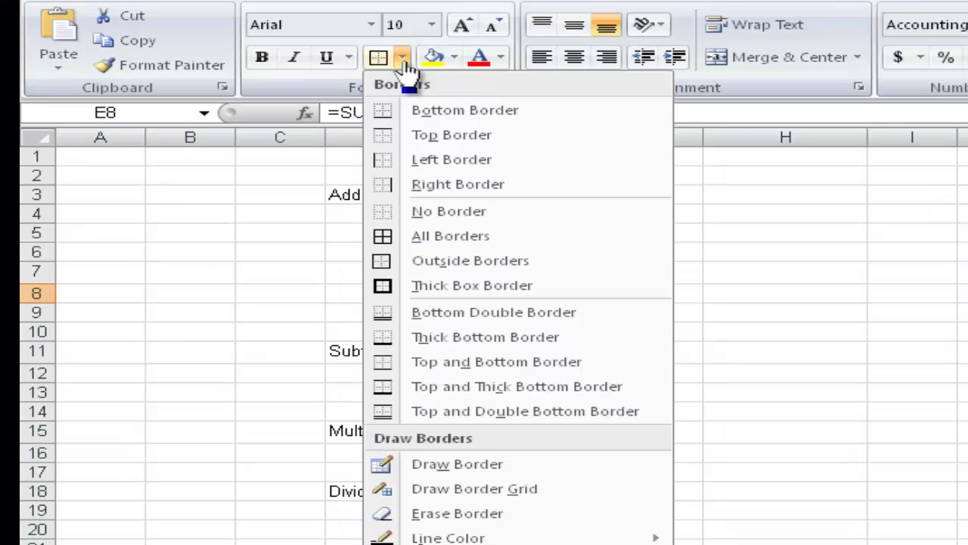
pyautogui.click(470, 286)
pyautogui.click(617, 301)
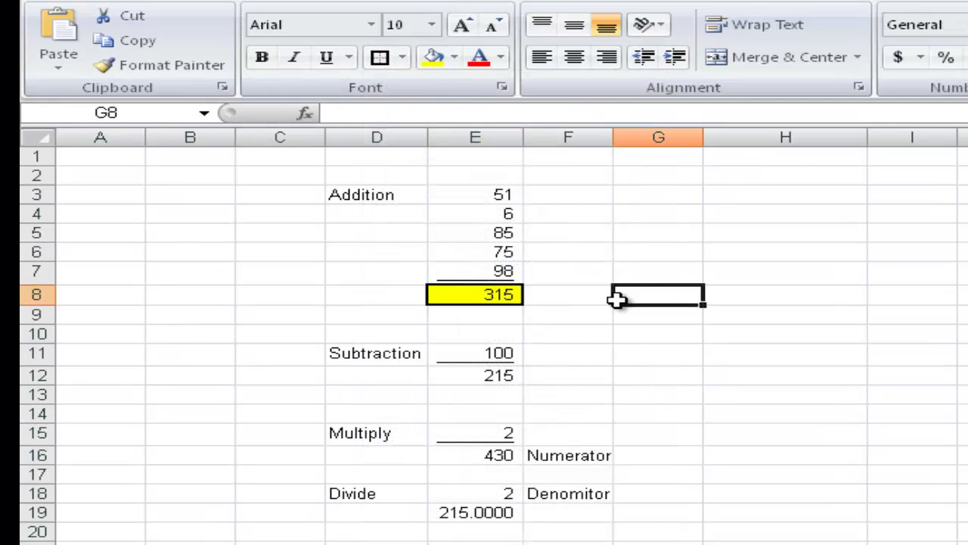
# - Make the 315 total in E8 bold and italic
pyautogui.click(481, 295)
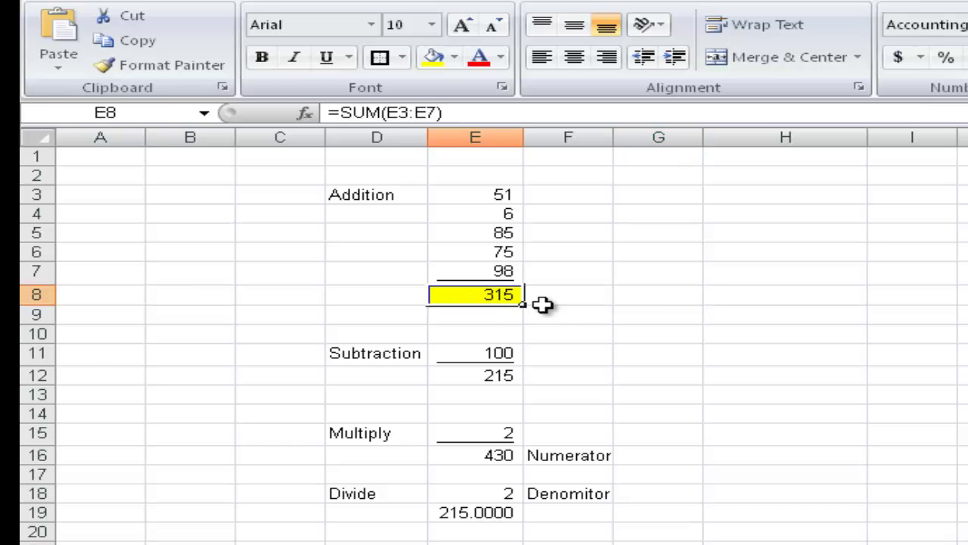
pyautogui.click(274, 66)
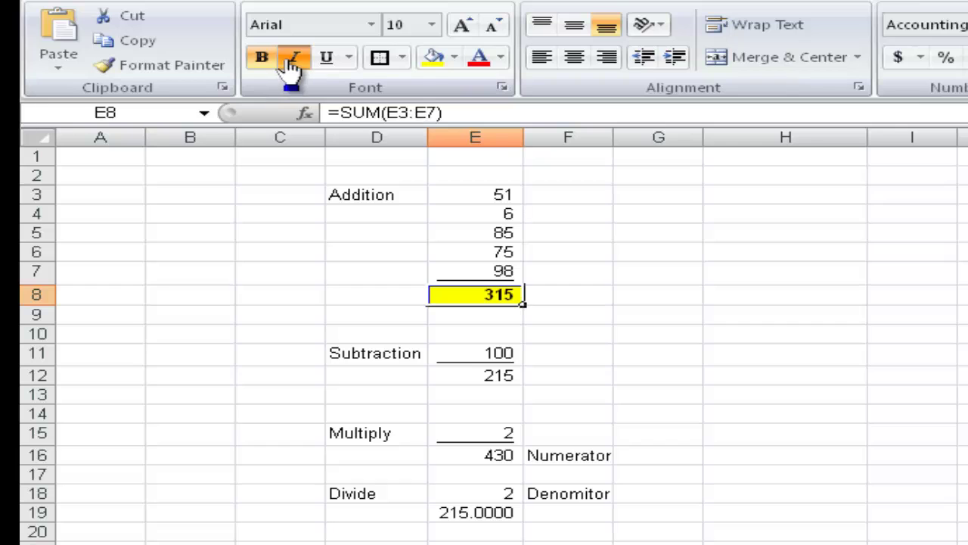
pyautogui.click(292, 59)
pyautogui.click(606, 274)
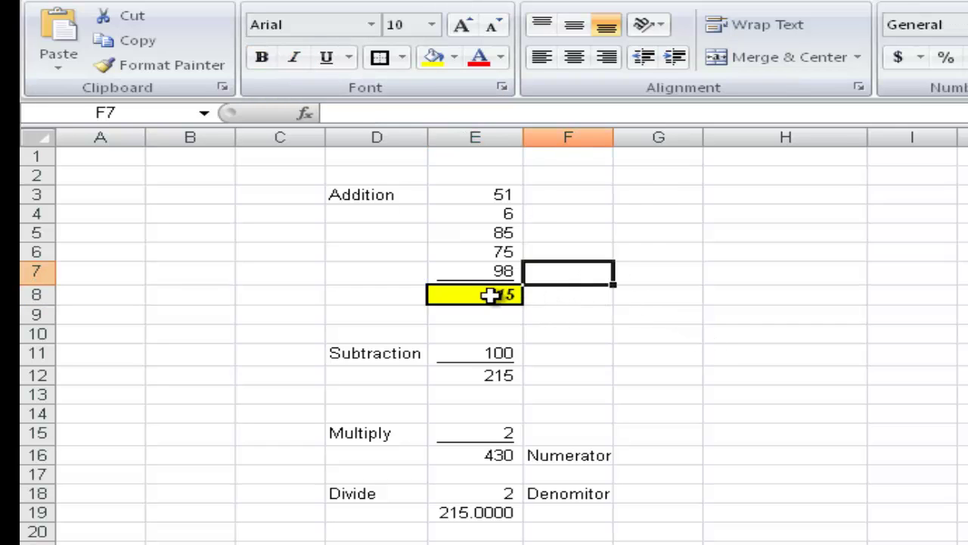
# - Enter a bold italic 'Really Important!!!' label in cell C8
pyautogui.click(271, 294)
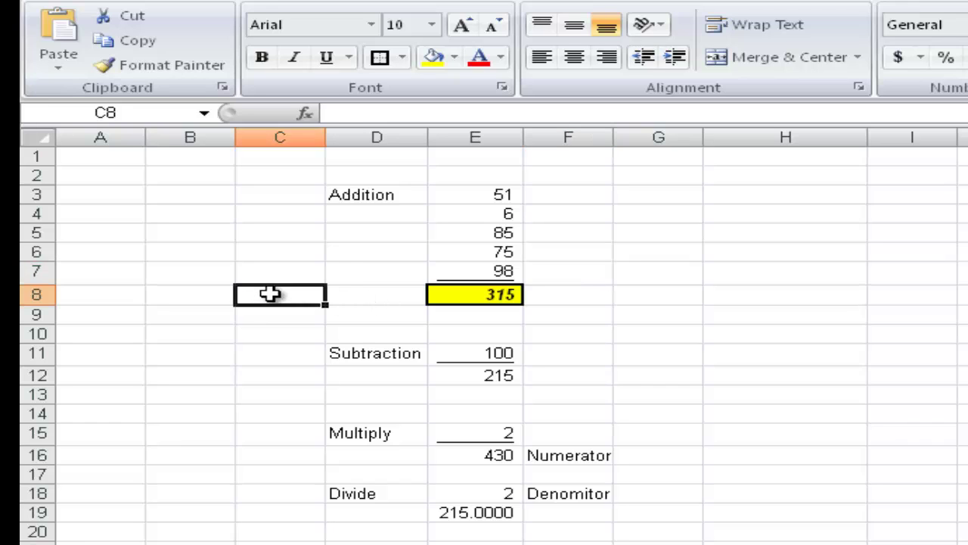
pyautogui.write('Re')
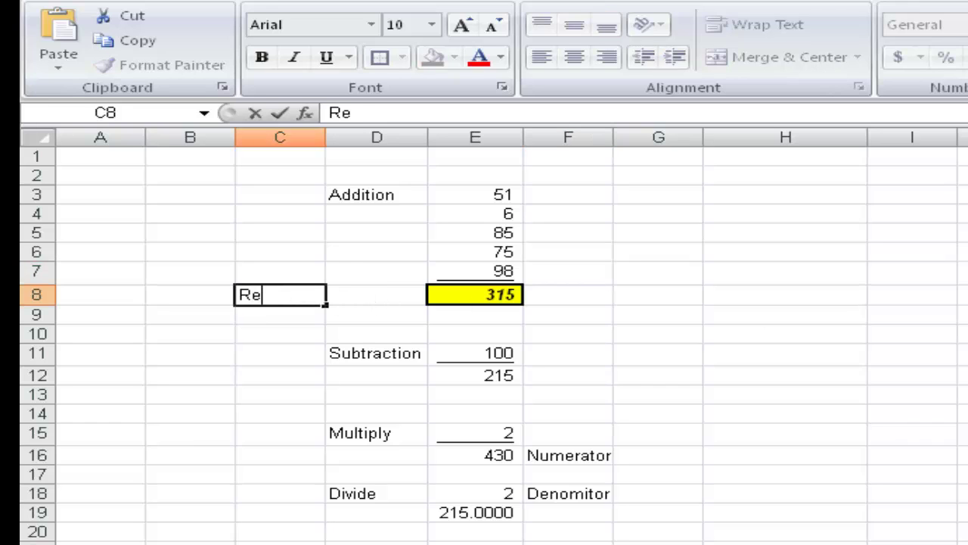
pyautogui.write('ally ')
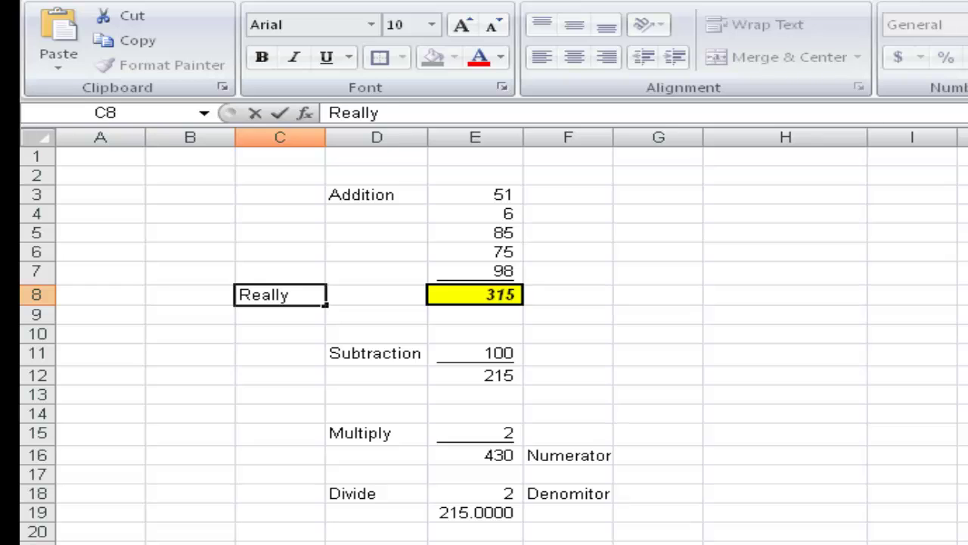
pyautogui.write('Importa')
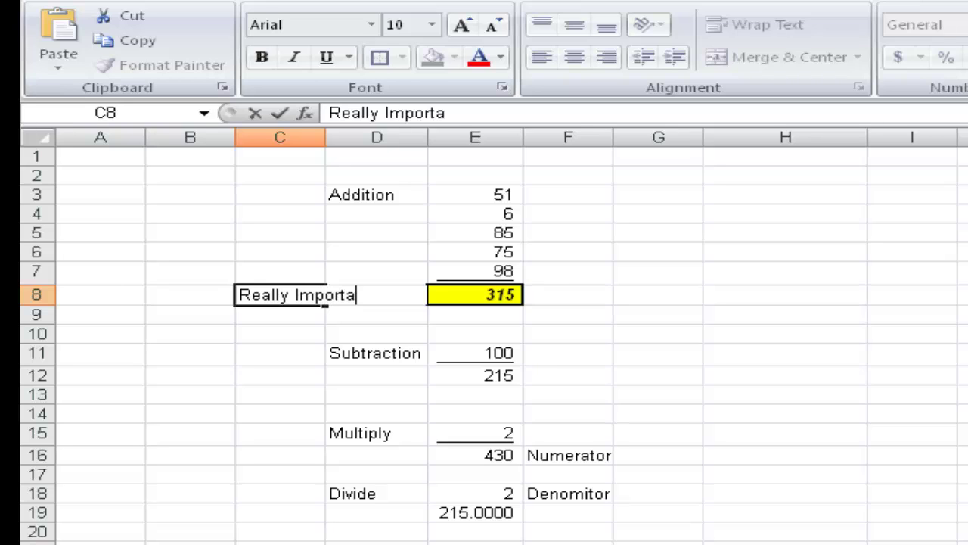
pyautogui.write('nt!!!')
pyautogui.hotkey('ctrl', 'Return')
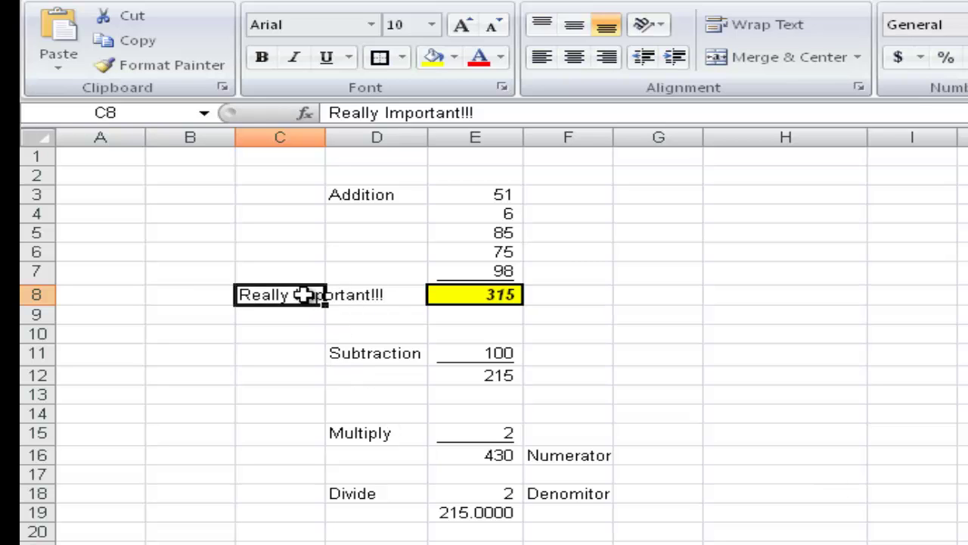
pyautogui.click(264, 57)
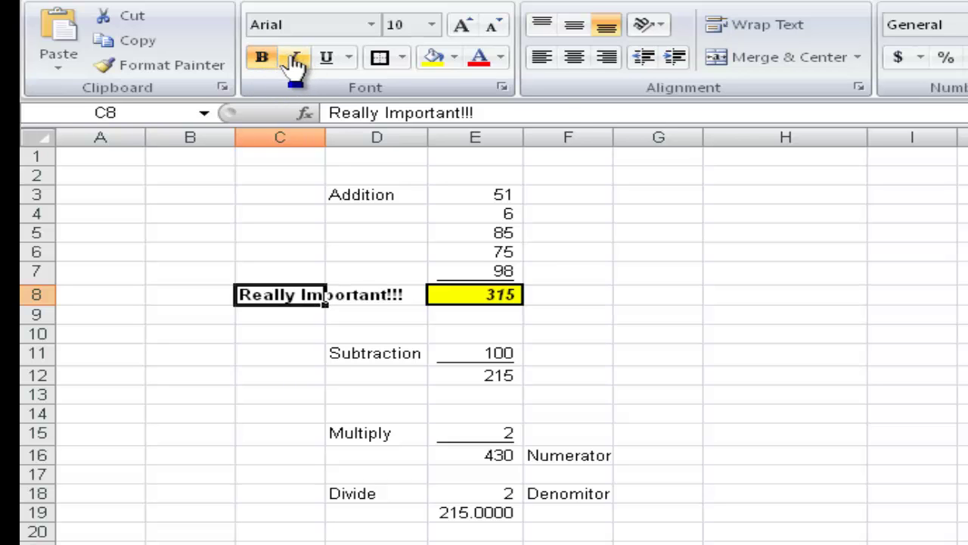
pyautogui.click(295, 61)
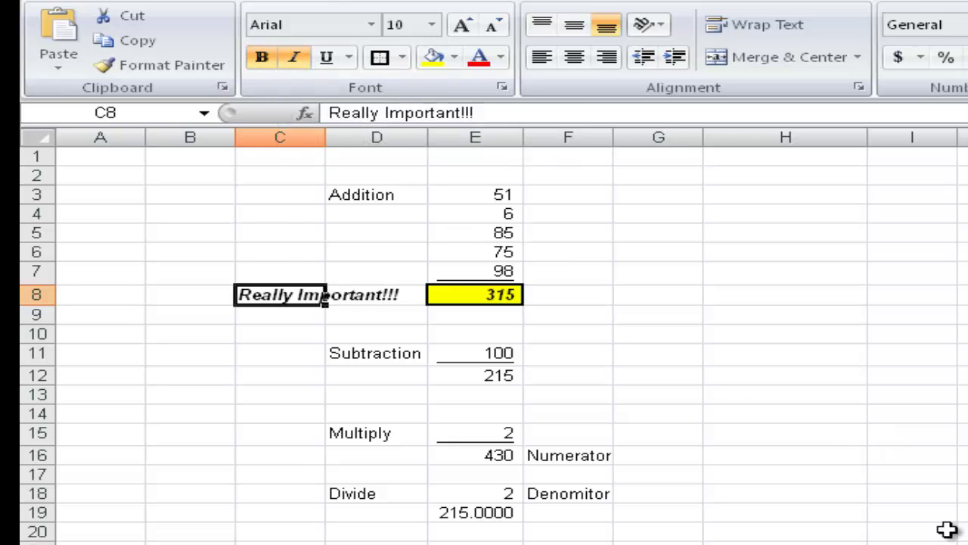
pyautogui.click(779, 416)
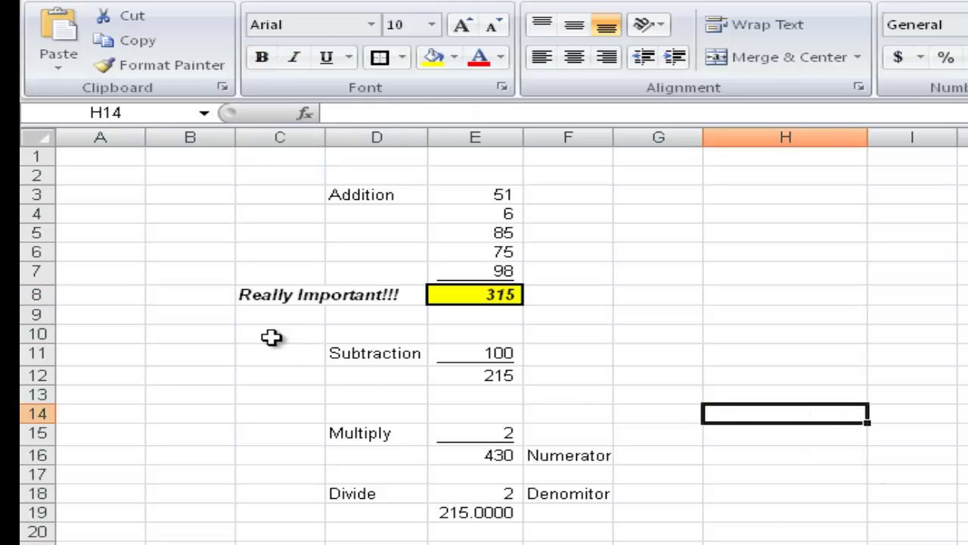
# - Fill C8:D8 yellow and give the total row a thick box border
pyautogui.click(254, 291)
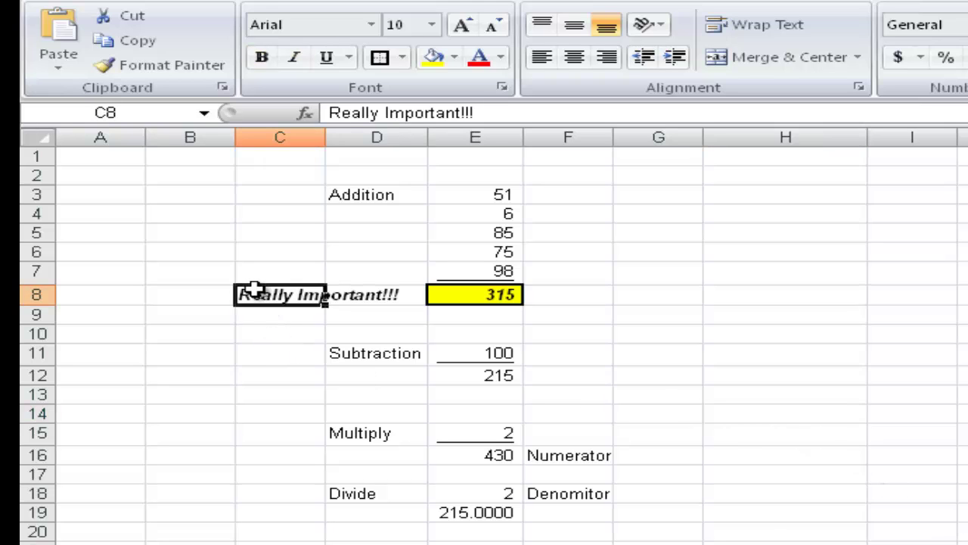
pyautogui.moveTo(254, 290); pyautogui.dragTo(385, 296)
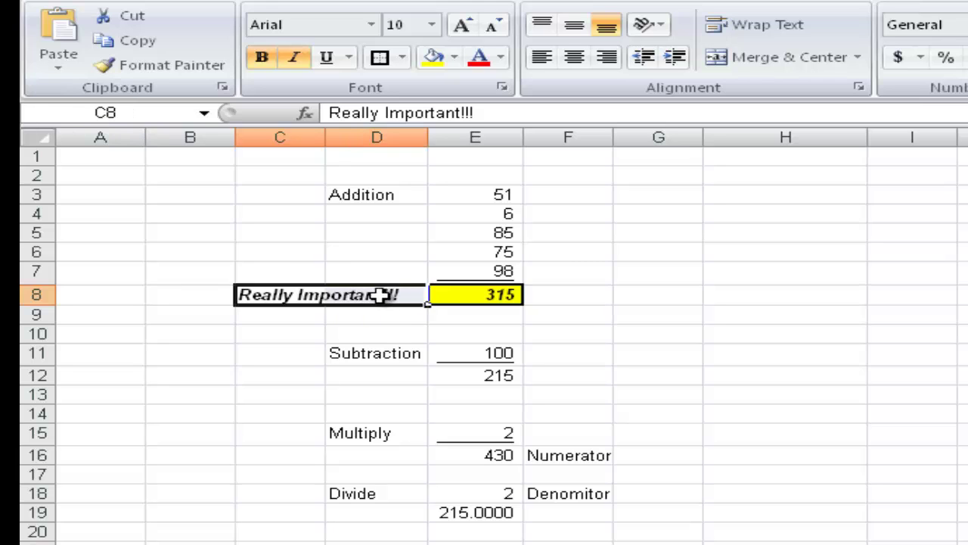
pyautogui.click(285, 296)
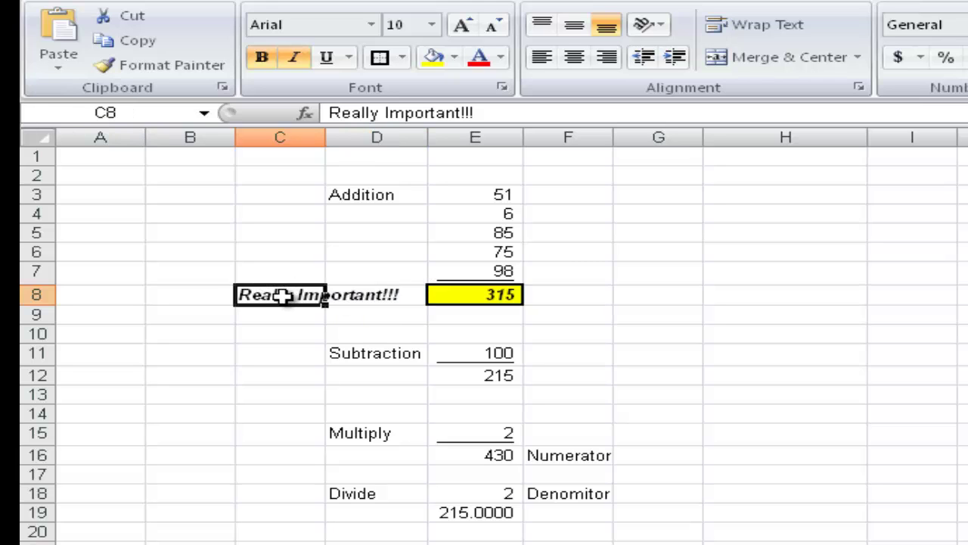
pyautogui.moveTo(281, 295); pyautogui.dragTo(418, 297)
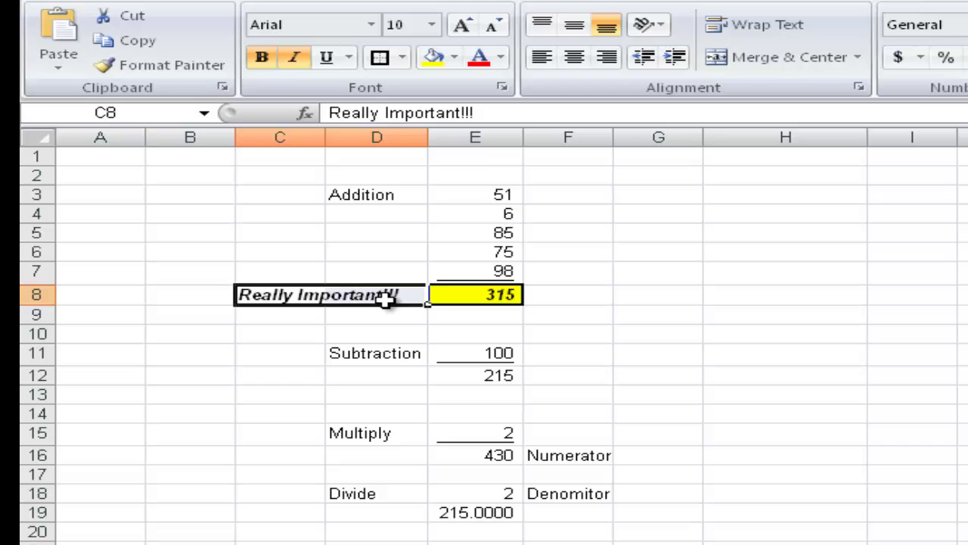
pyautogui.click(433, 57)
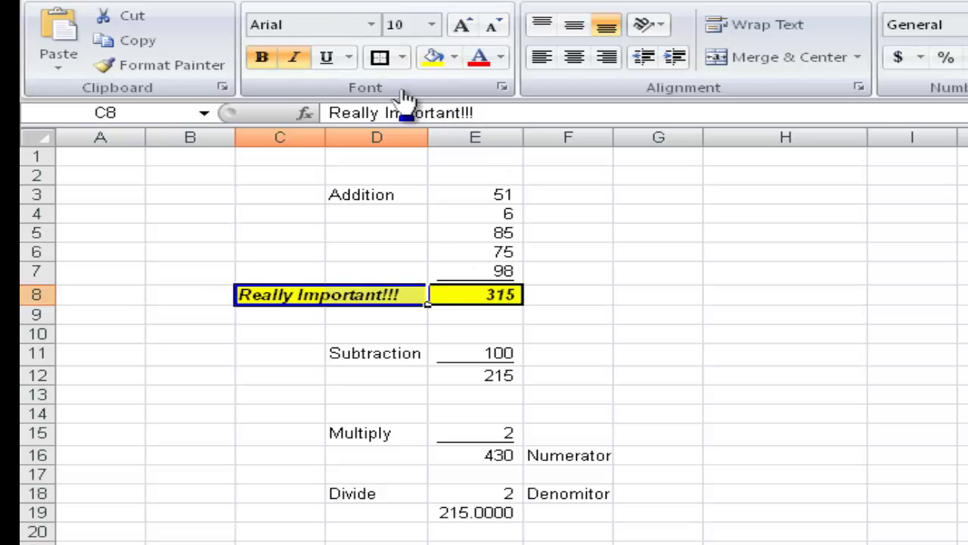
pyautogui.click(379, 61)
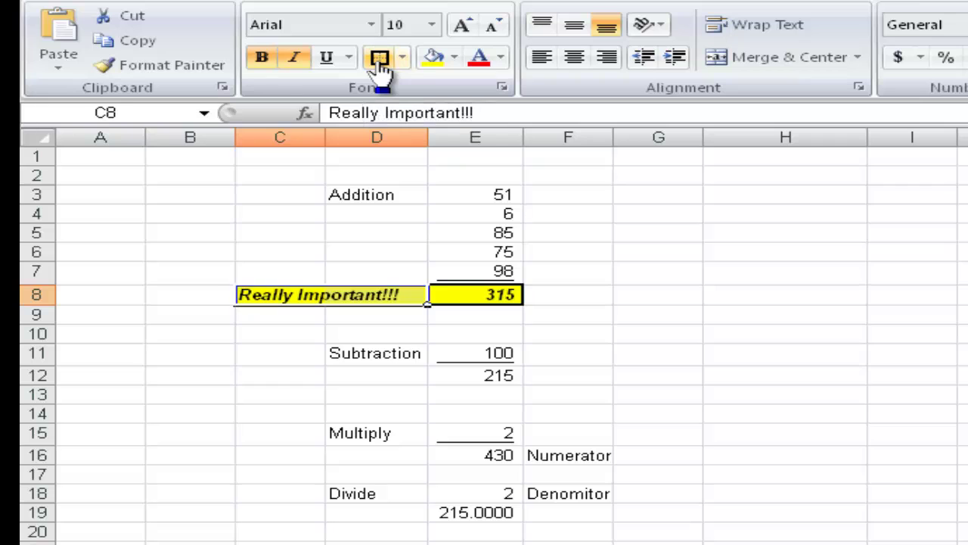
pyautogui.click(709, 378)
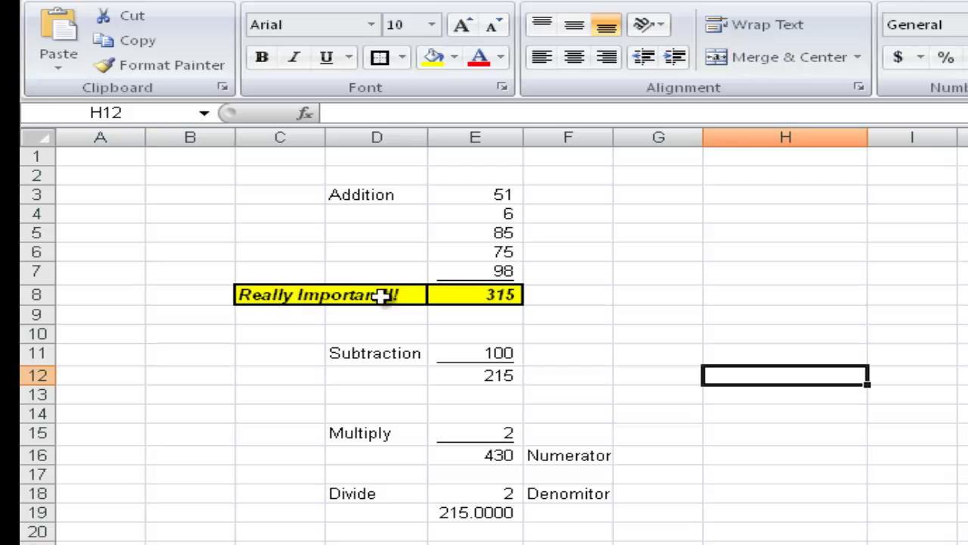
pyautogui.click(499, 294)
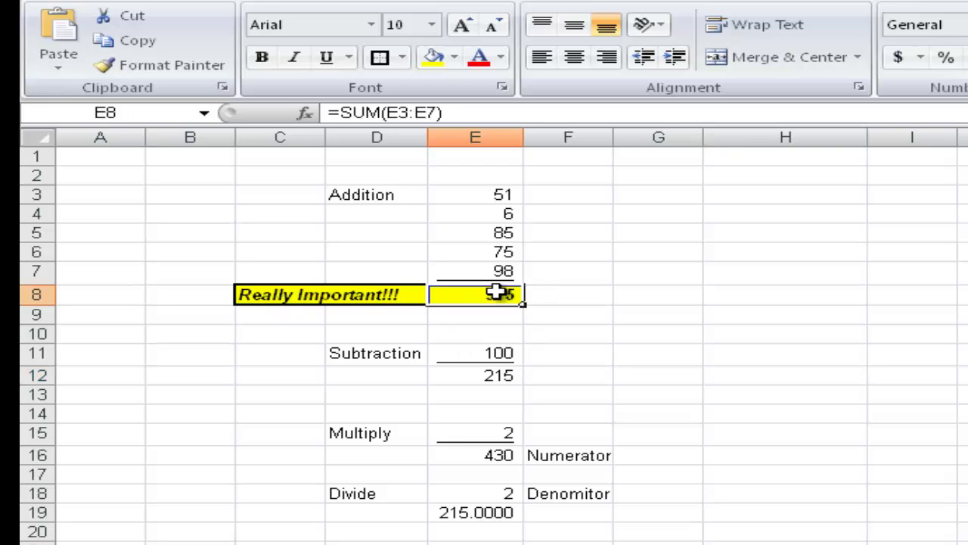
pyautogui.click(567, 300)
pyautogui.click(698, 316)
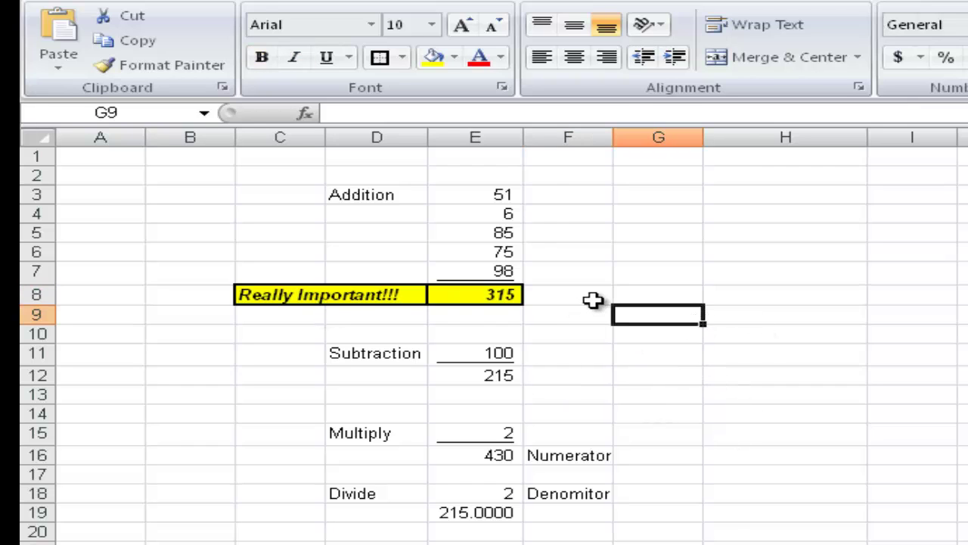
pyautogui.click(274, 301)
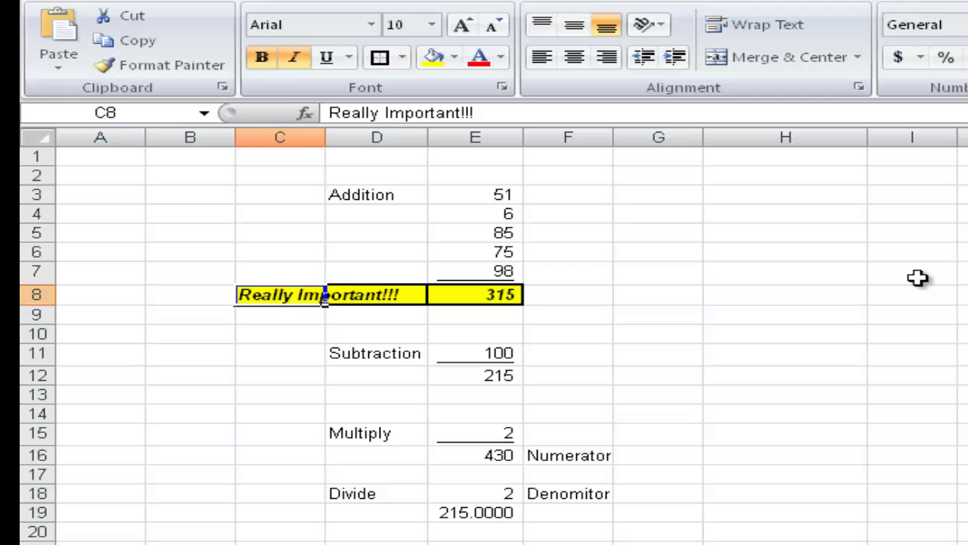
# - Replace the C8 label 'Really Important!!!' with 'Net Profit'
pyautogui.write('Net')
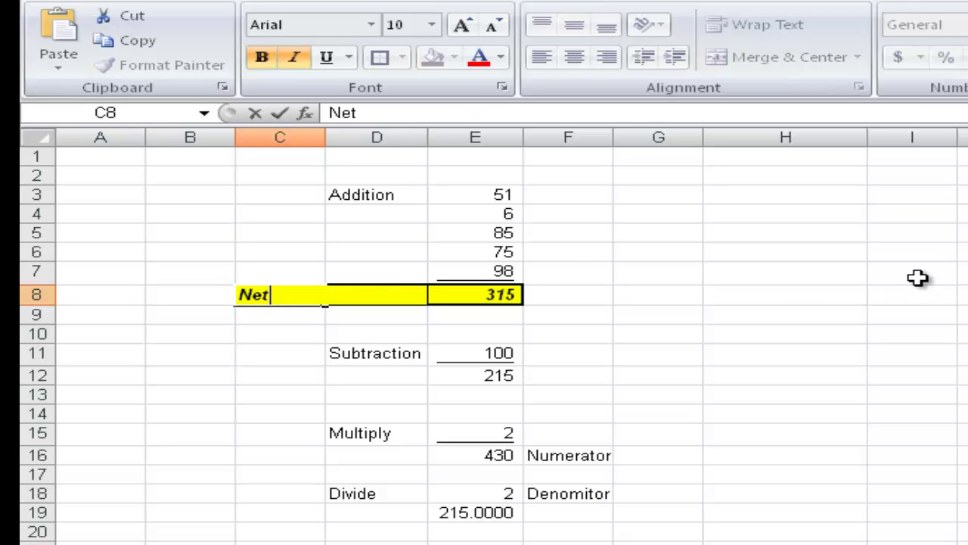
pyautogui.write(' Profit')
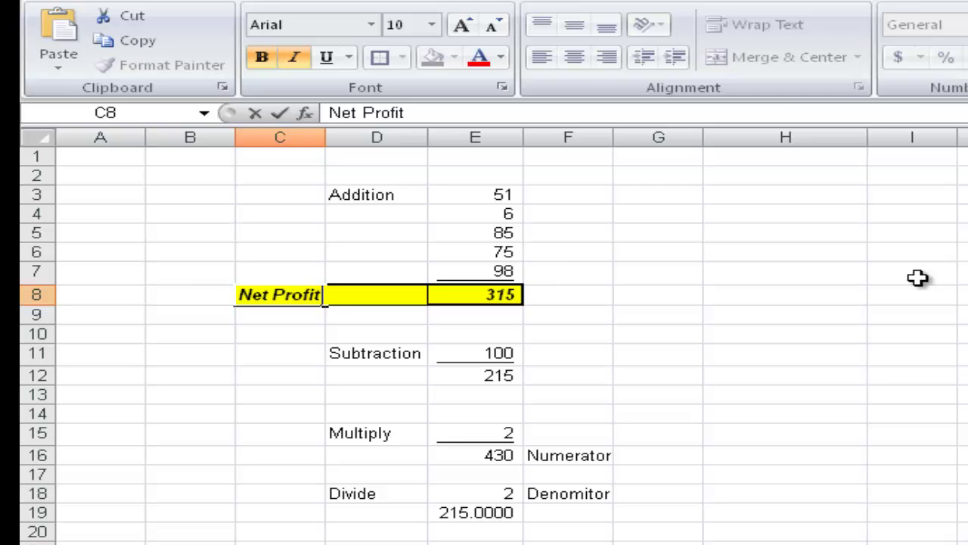
pyautogui.hotkey('ctrl', 'Return')
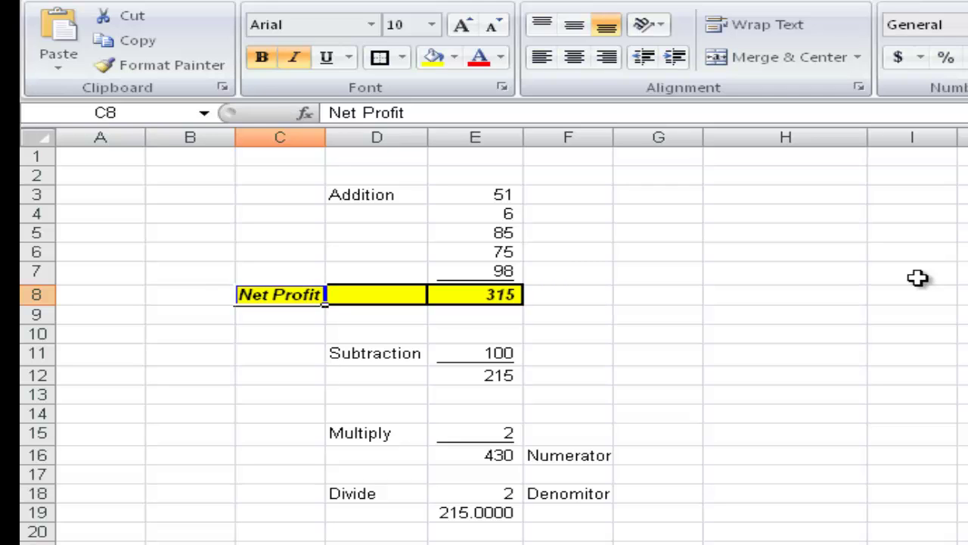
pyautogui.click(669, 354)
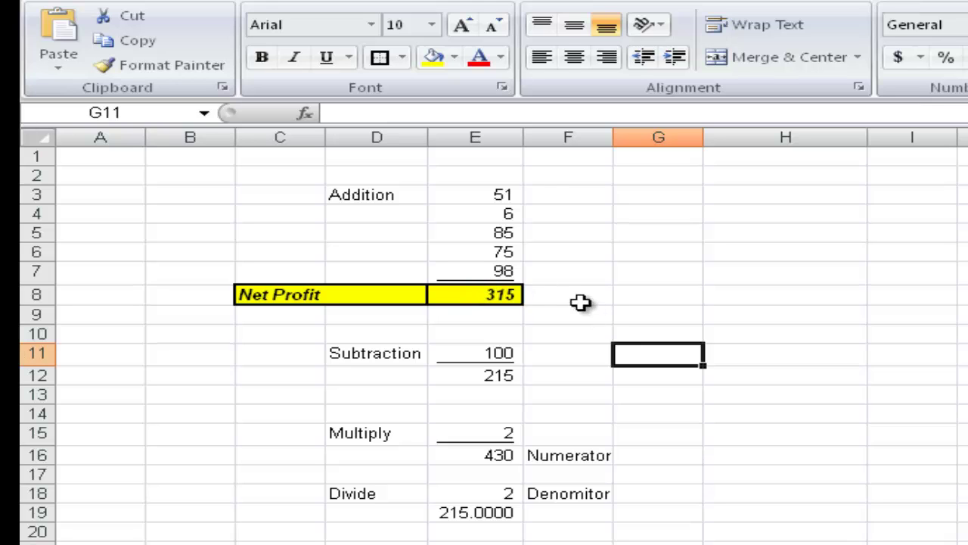
pyautogui.click(376, 192)
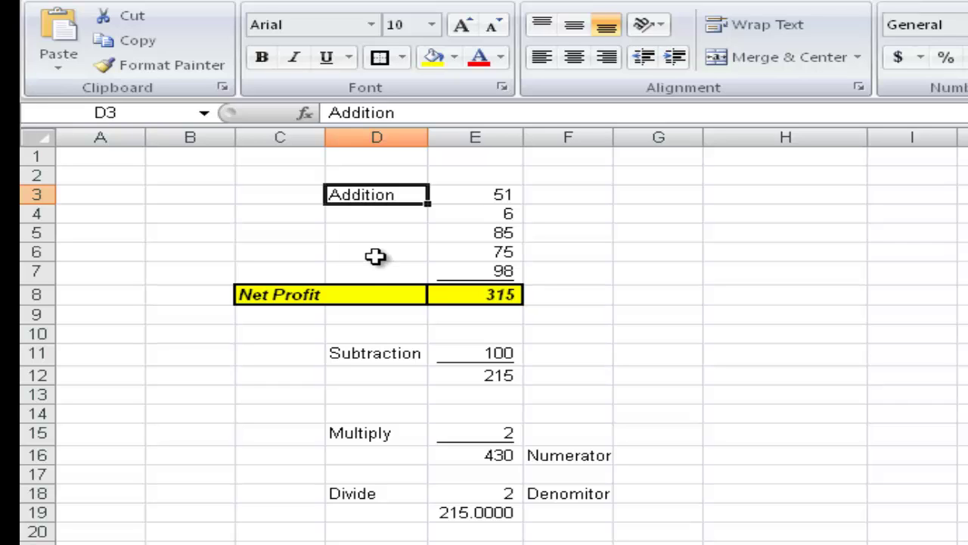
# - Delete the Addition label in D3 and enter 'Sales of Bolts' in C3
pyautogui.press('Delete')
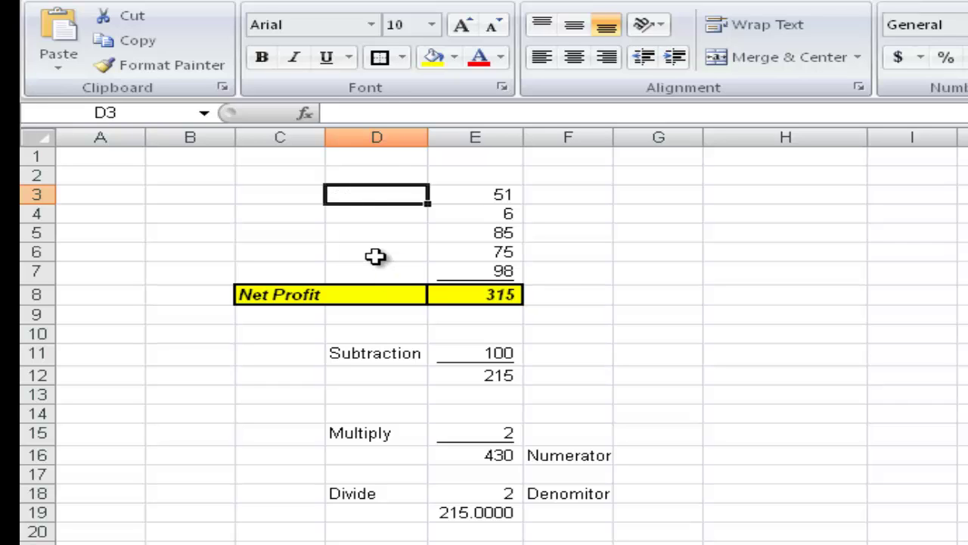
pyautogui.press('Left')
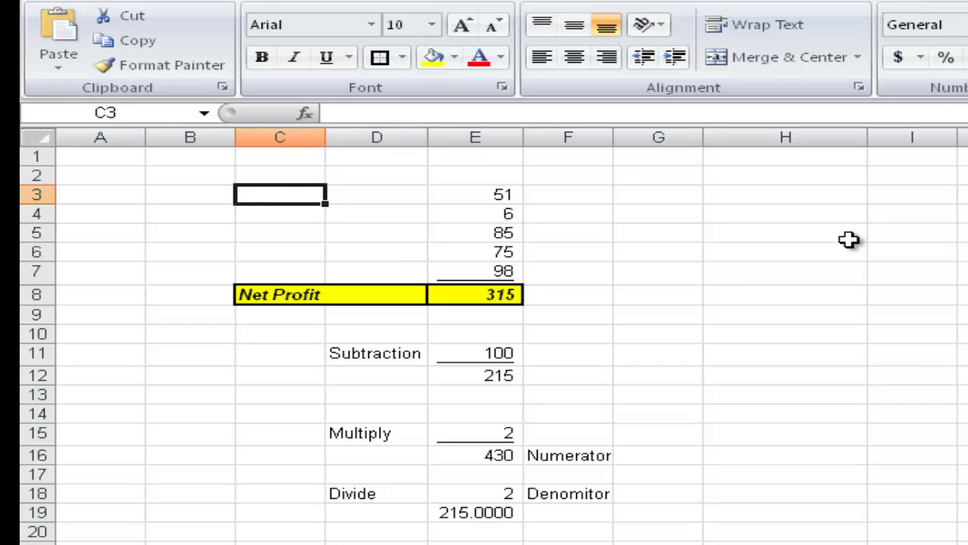
pyautogui.write('Sales of')
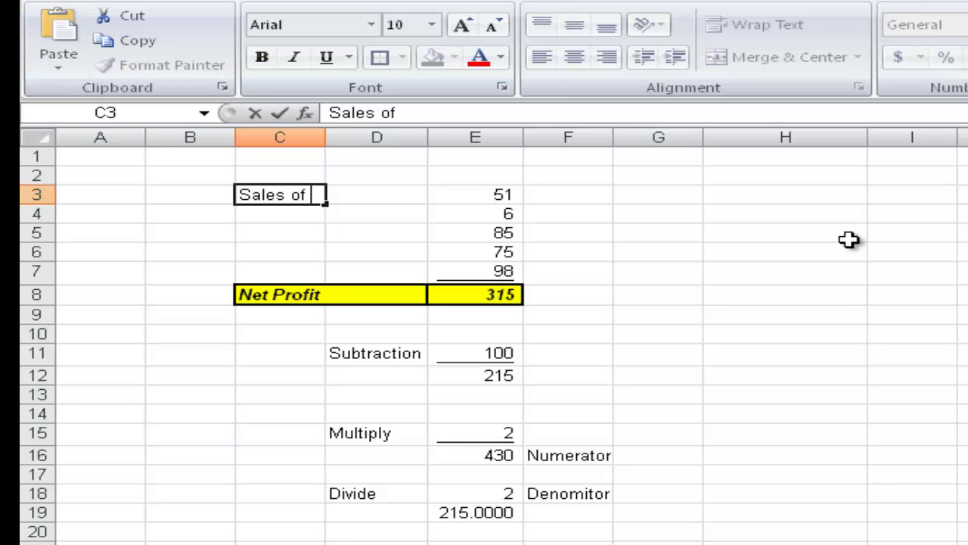
pyautogui.write(' Bol')
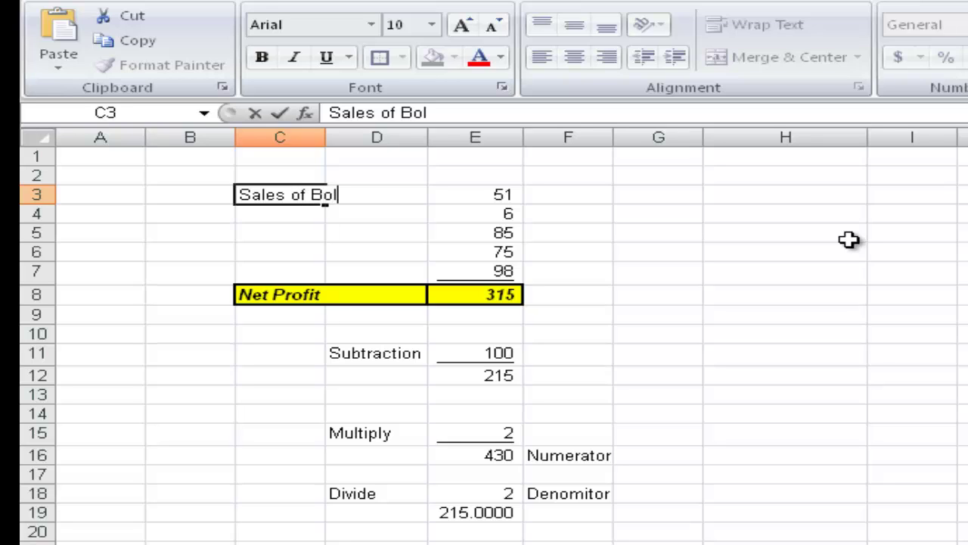
pyautogui.write('ts')
pyautogui.hotkey('ctrl', 'Return')
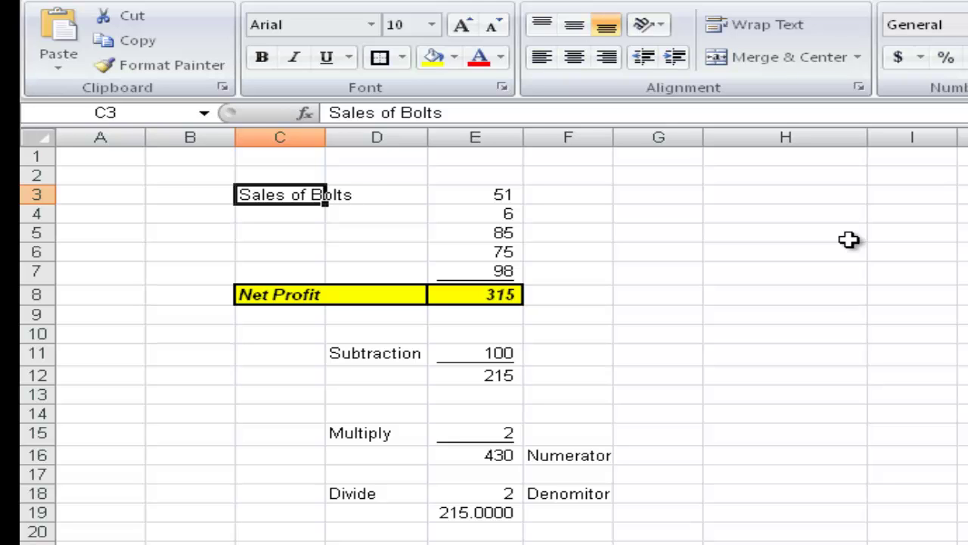
pyautogui.press('Return')
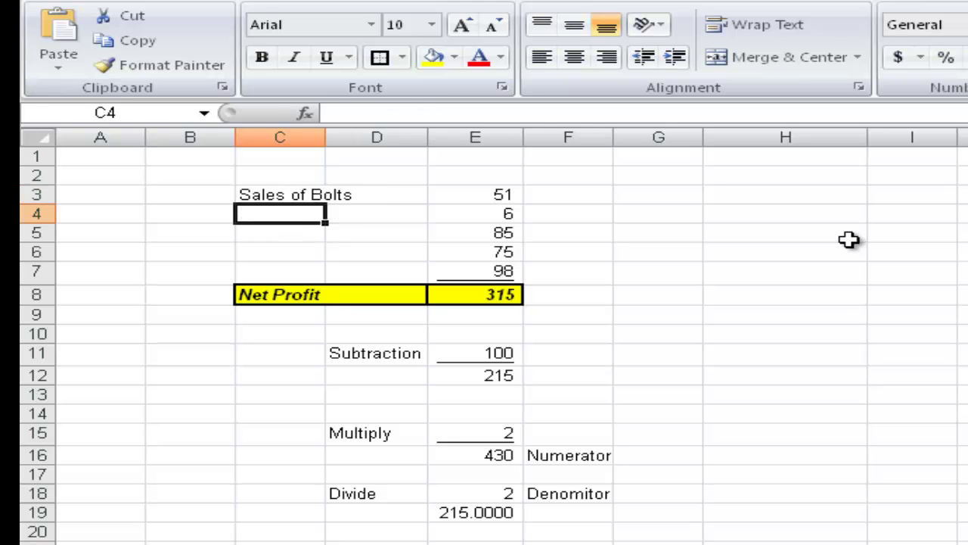
# - Enter 'Sales of Washers' in C4, overriding the AutoComplete suggestion
pyautogui.write('Sales')
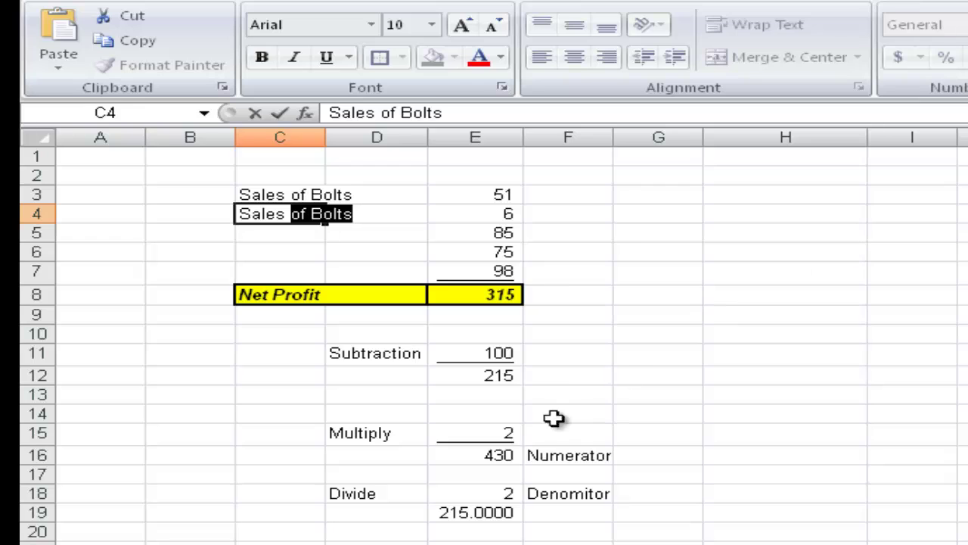
pyautogui.moveTo(286, 214); pyautogui.dragTo(371, 215)
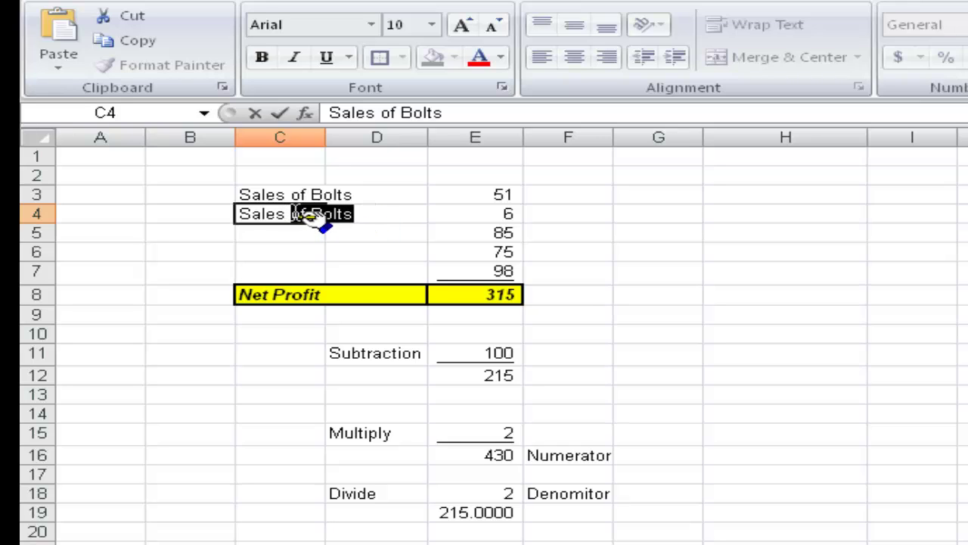
pyautogui.press('Escape')
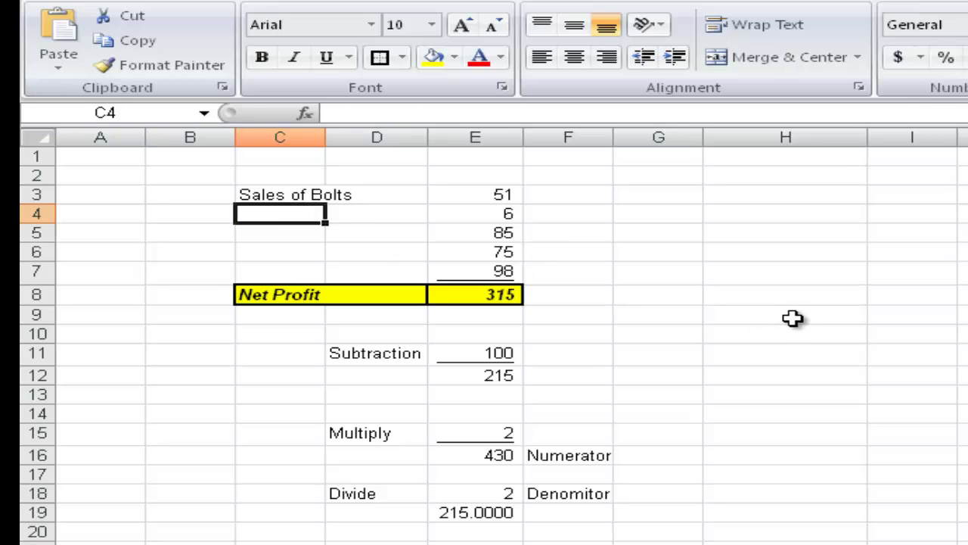
pyautogui.write('Sales of Bolts')
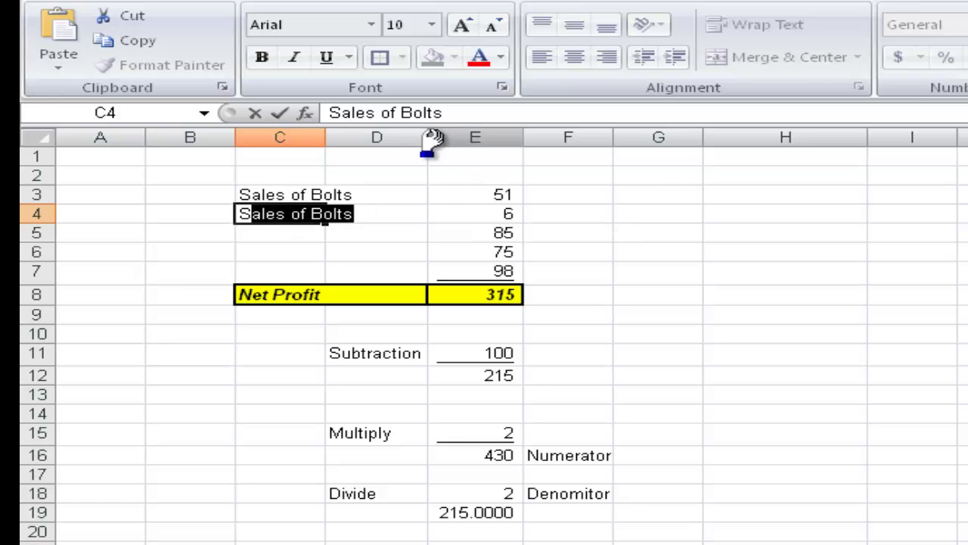
pyautogui.moveTo(401, 113); pyautogui.dragTo(469, 125)
pyautogui.write('W')
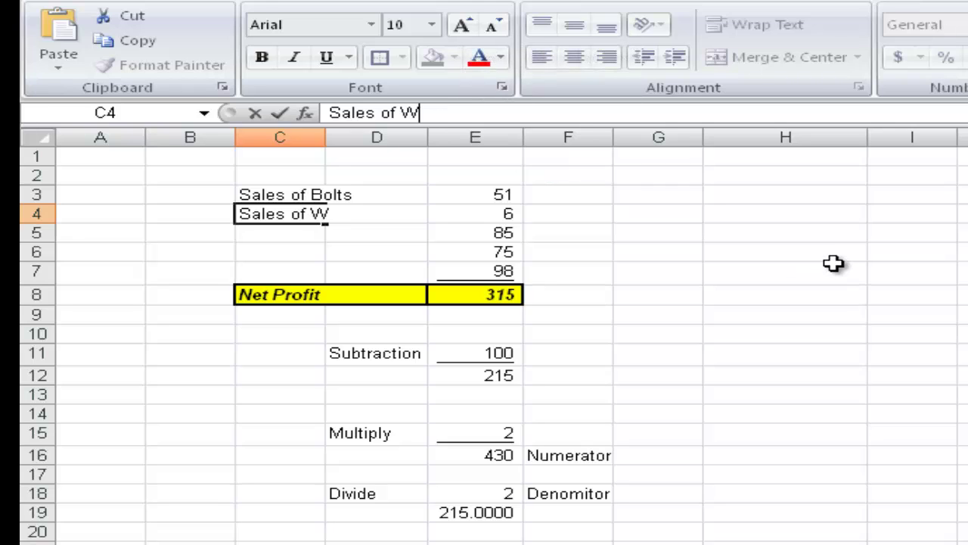
pyautogui.write('ashers')
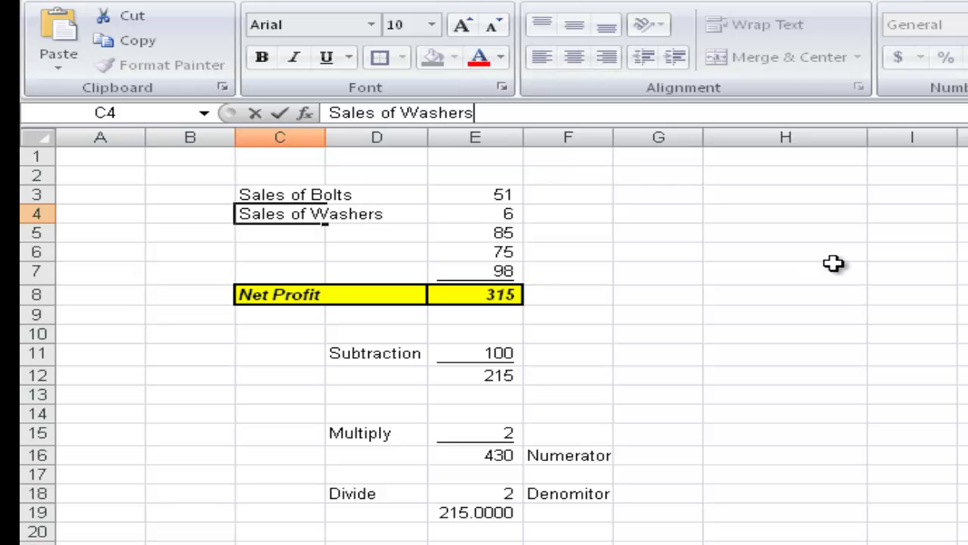
pyautogui.hotkey('ctrl', 'Return')
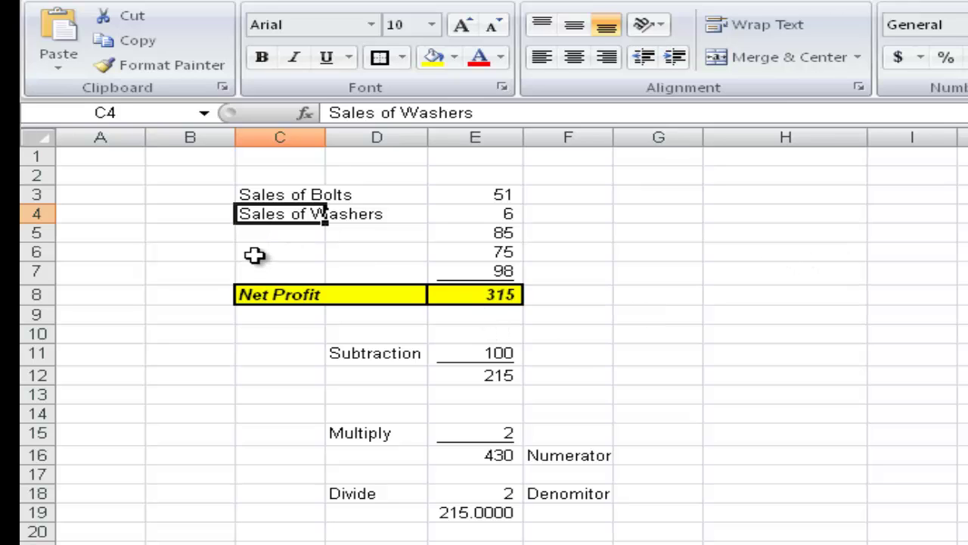
# - Enter 'Sales of threaded rod' in C5 and 'Sales of Spring Washers' in C6
pyautogui.click(282, 231)
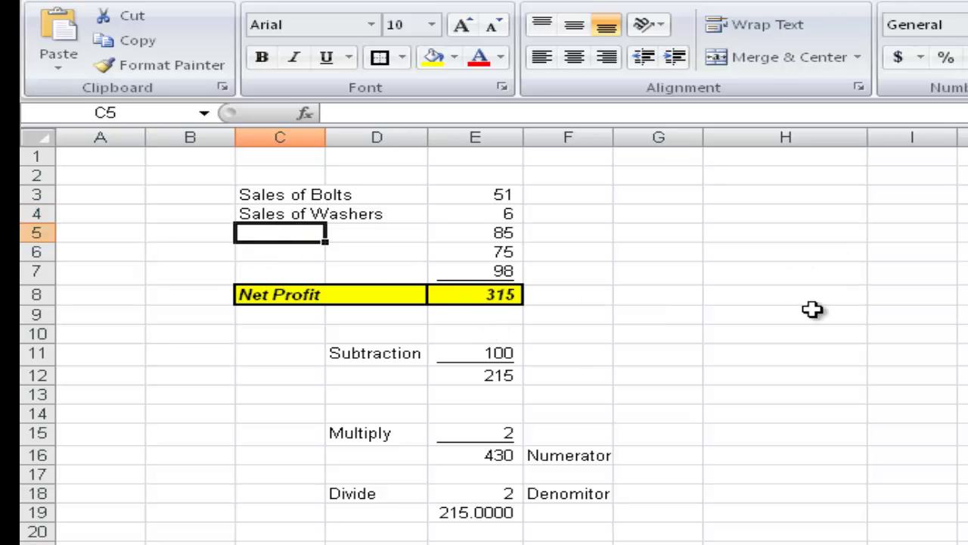
pyautogui.write('S')
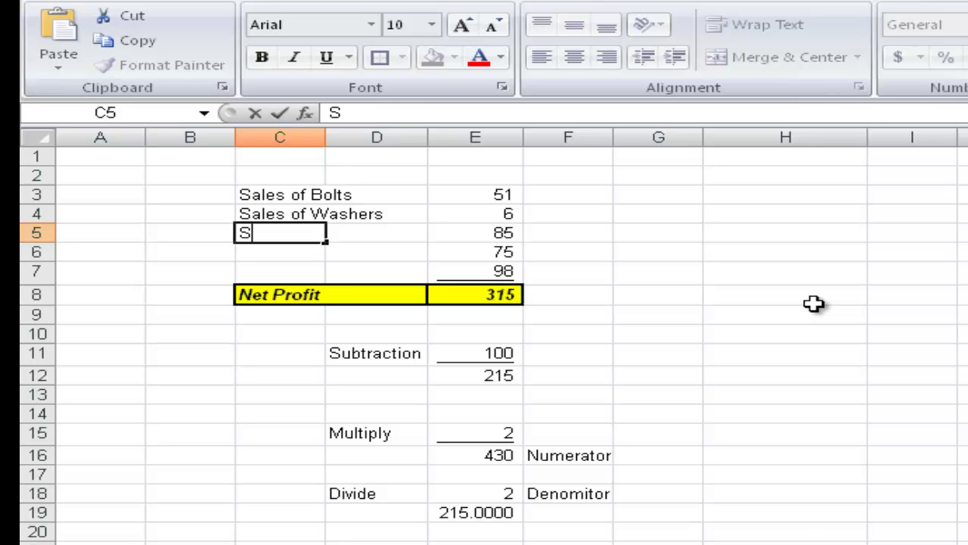
pyautogui.write('ales of t')
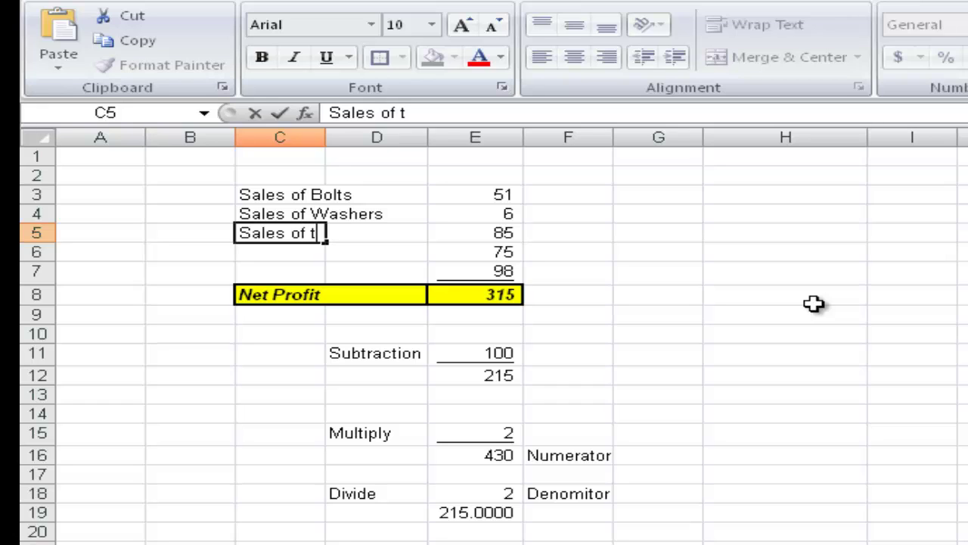
pyautogui.write('hread')
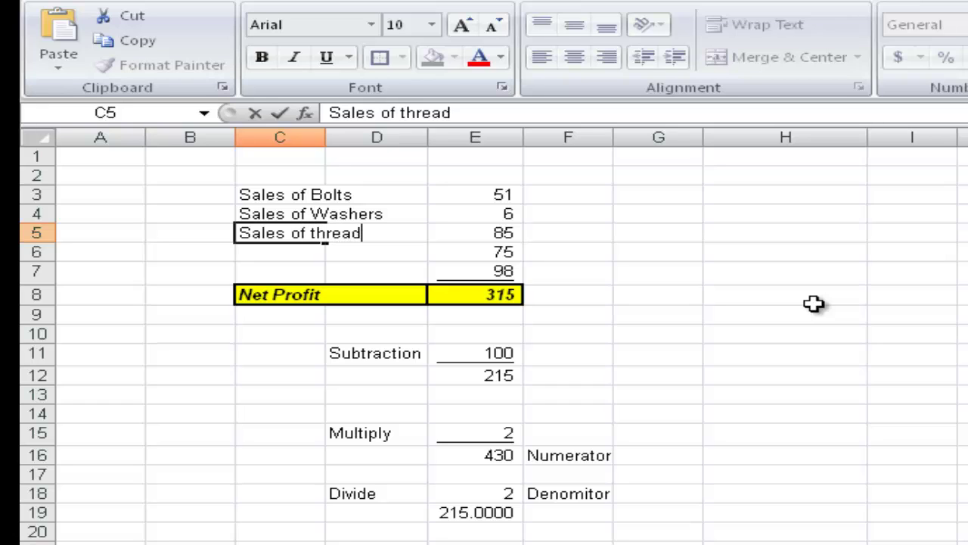
pyautogui.write('ed rod')
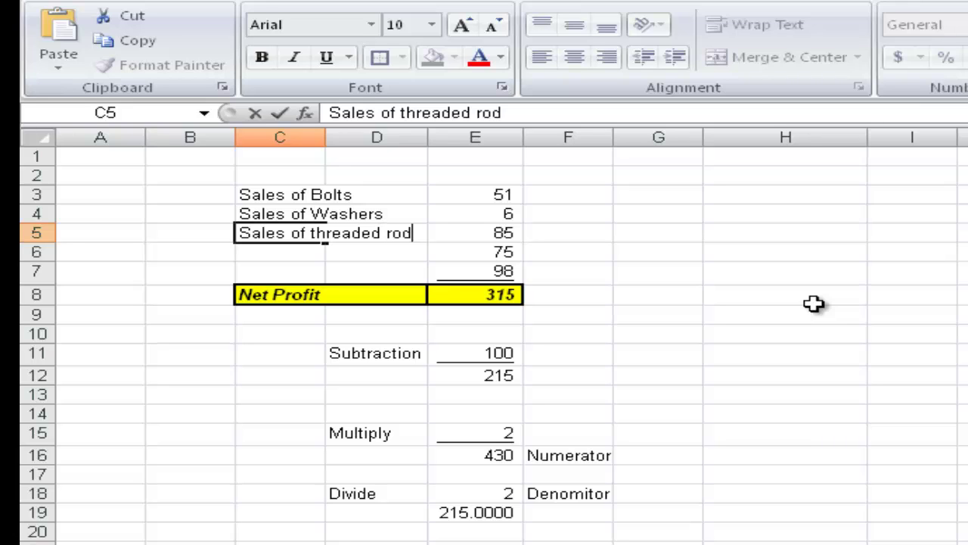
pyautogui.hotkey('ctrl', 'Return')
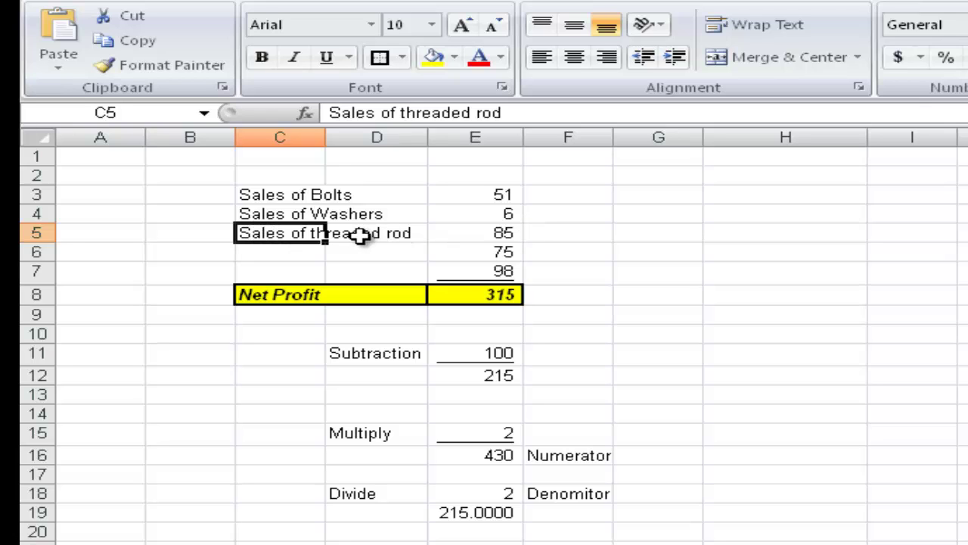
pyautogui.click(269, 254)
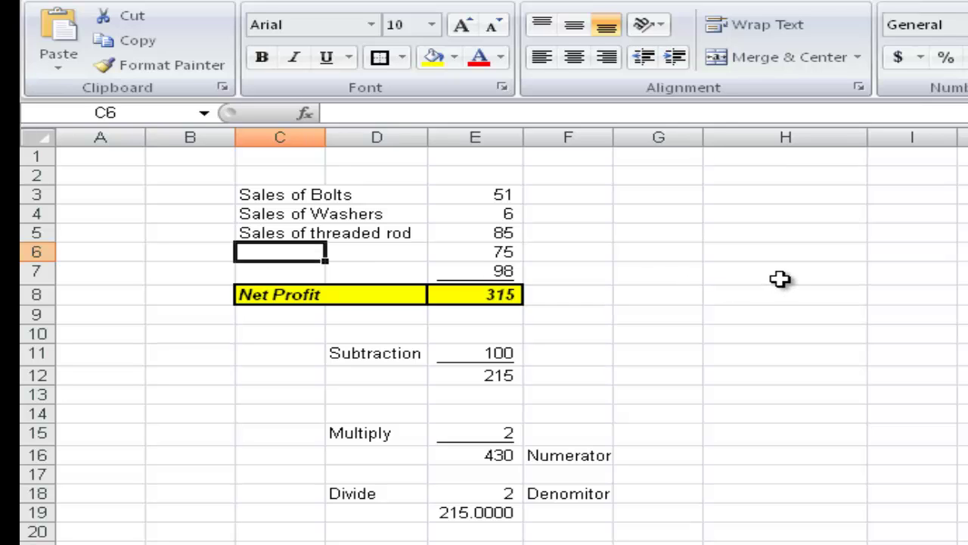
pyautogui.write('S')
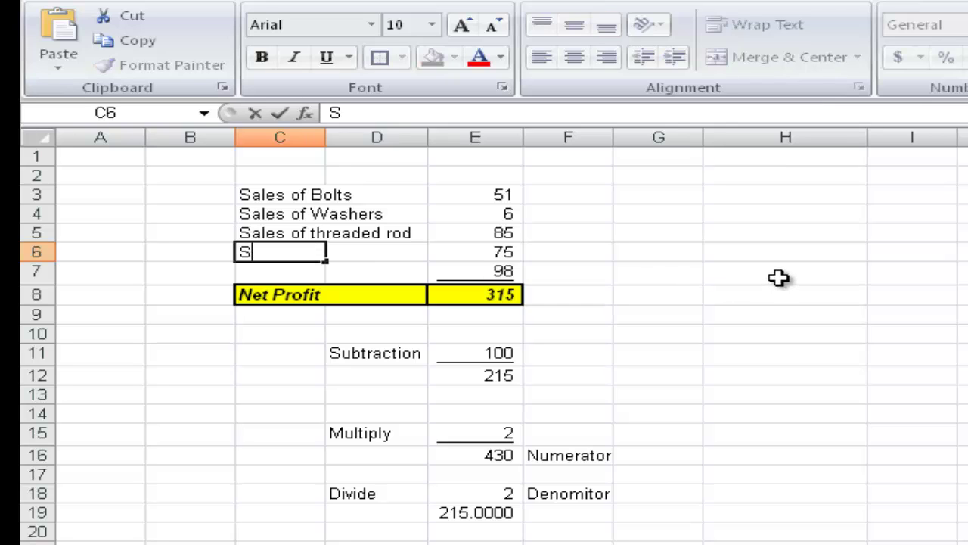
pyautogui.write('ales o')
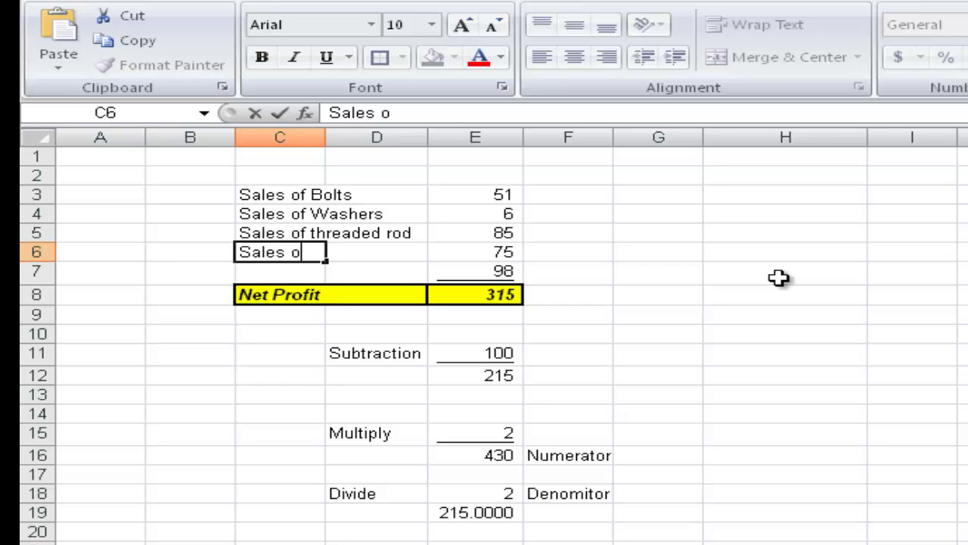
pyautogui.write('f Spr')
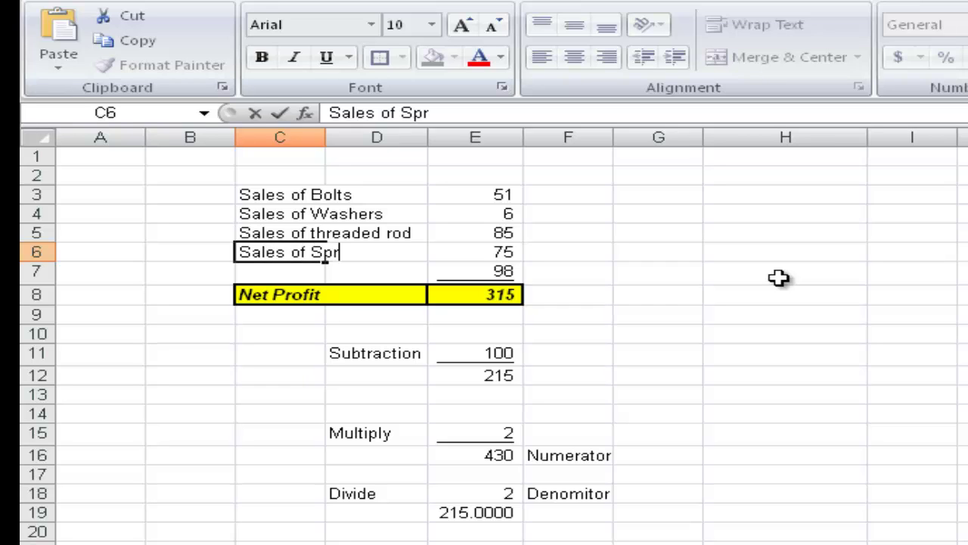
pyautogui.write('ing Washers')
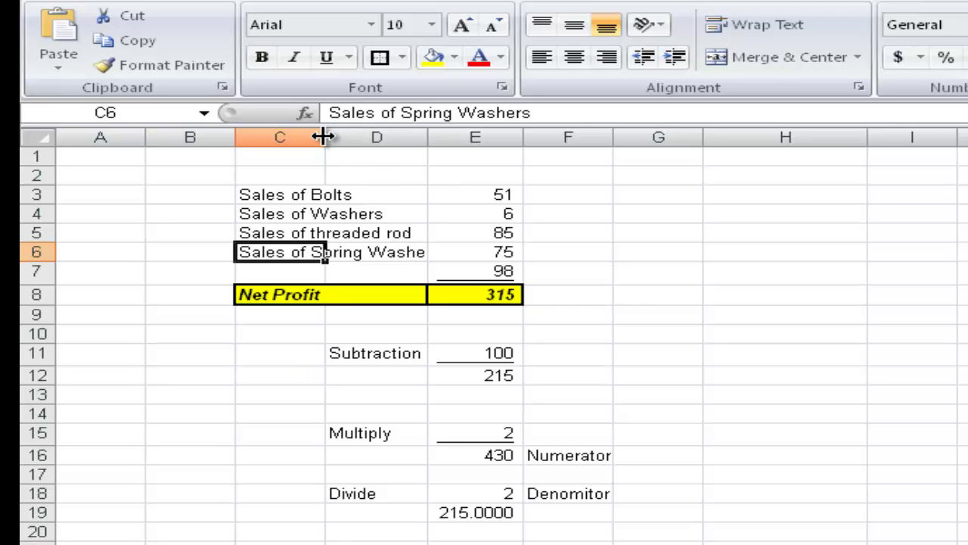
# - Widen column C to fit 'Sales of Spring Washers' and begin the C7 label 'Commissions Received'
pyautogui.moveTo(323, 136); pyautogui.dragTo(324, 137)
pyautogui.moveTo(323, 138); pyautogui.dragTo(360, 136)
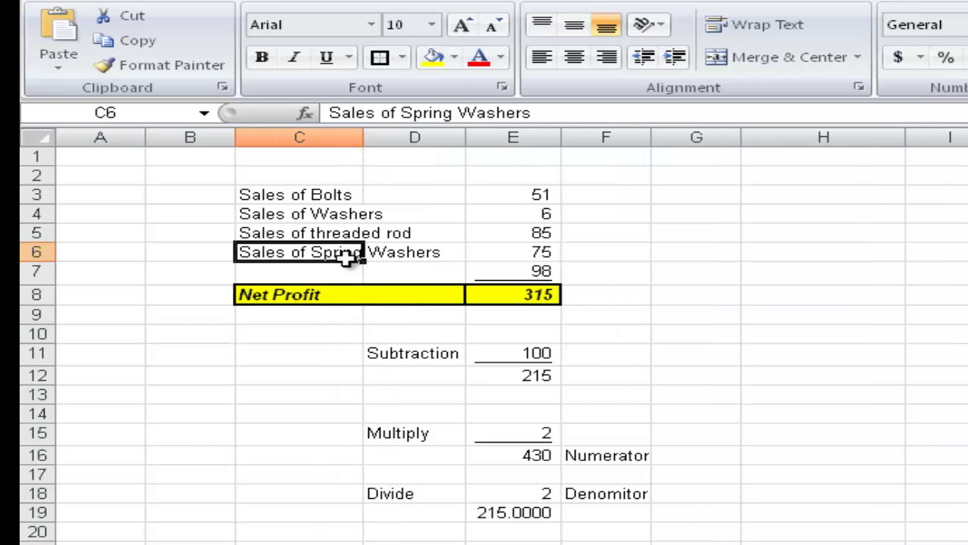
pyautogui.click(449, 253)
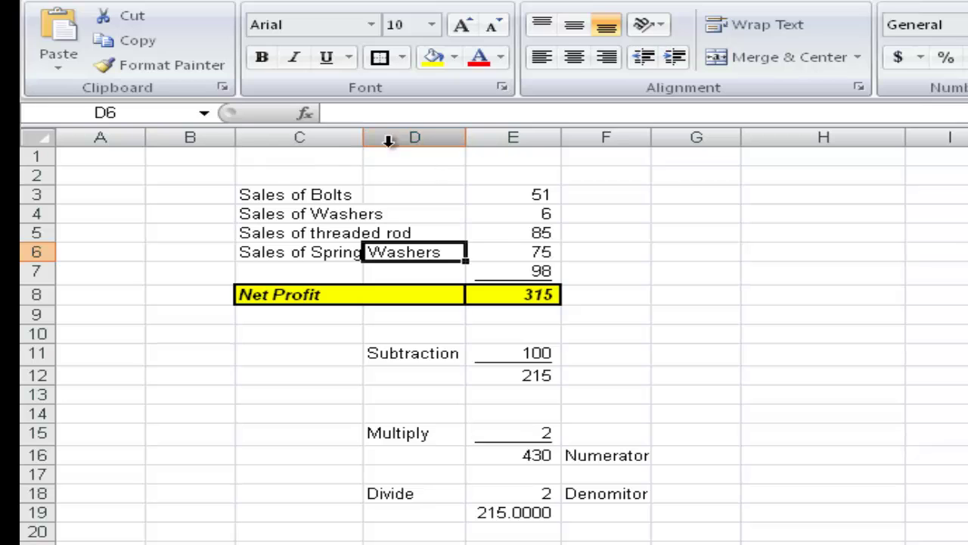
pyautogui.click(315, 252)
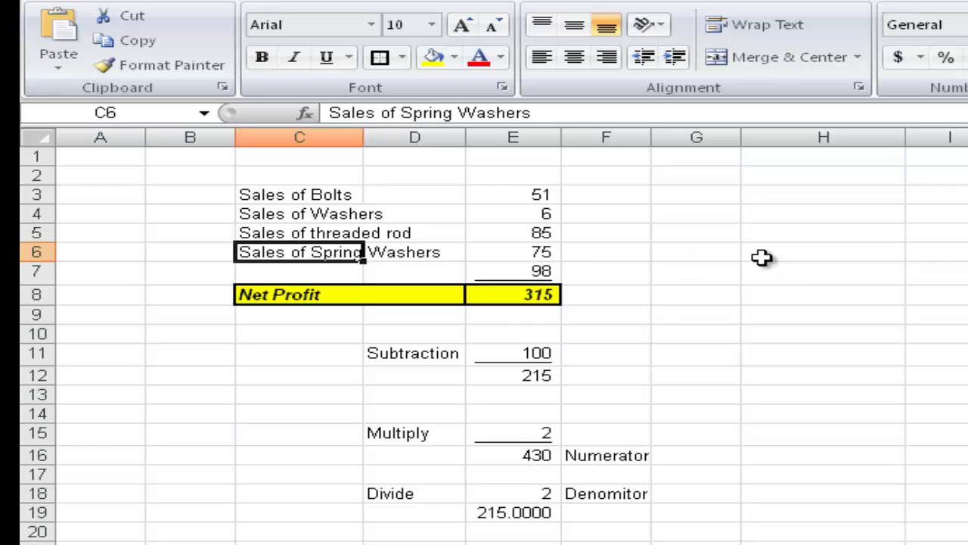
pyautogui.click(289, 271)
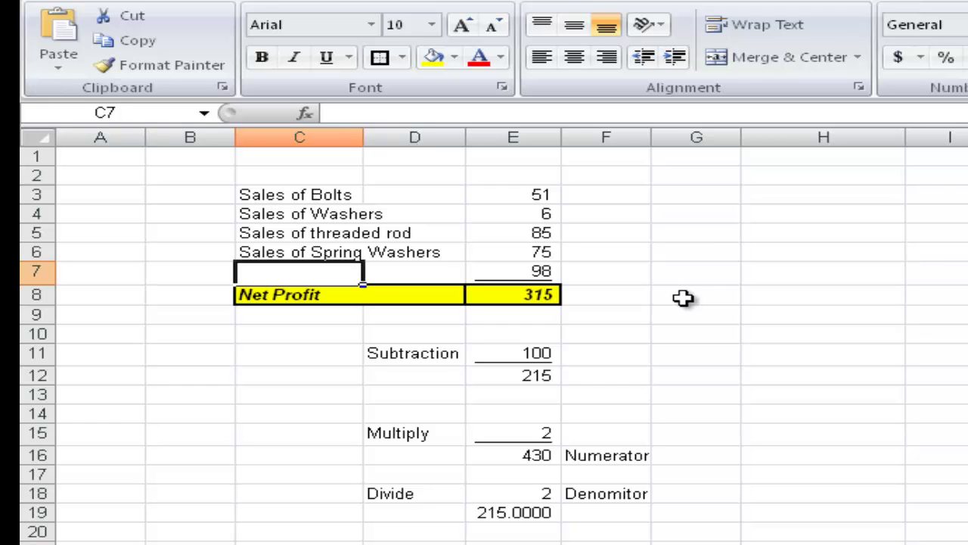
pyautogui.write('Co')
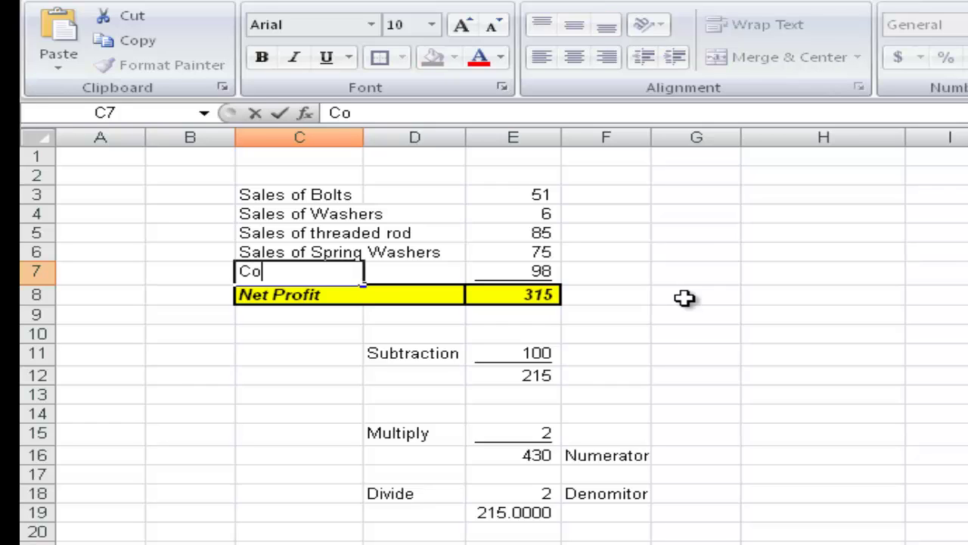
pyautogui.write('mmissions')
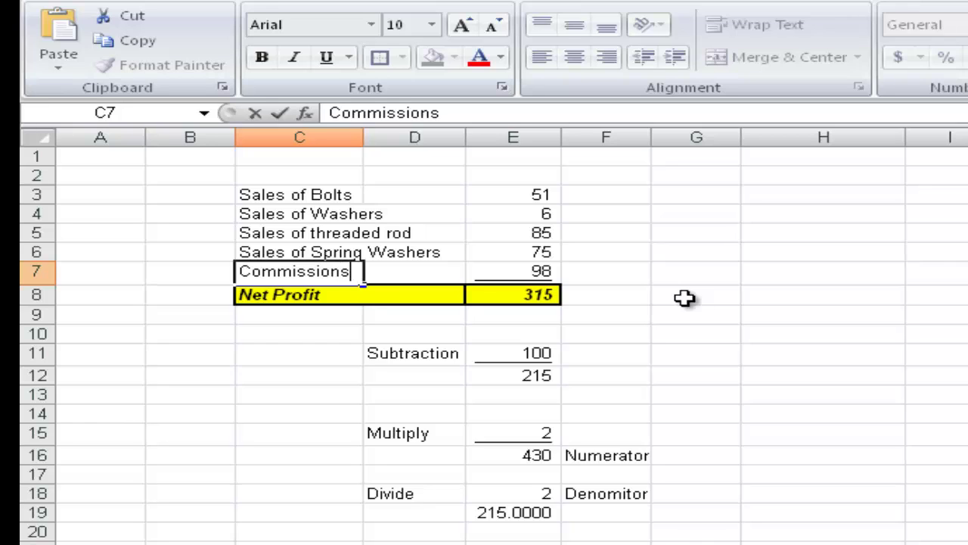
pyautogui.write(' R')
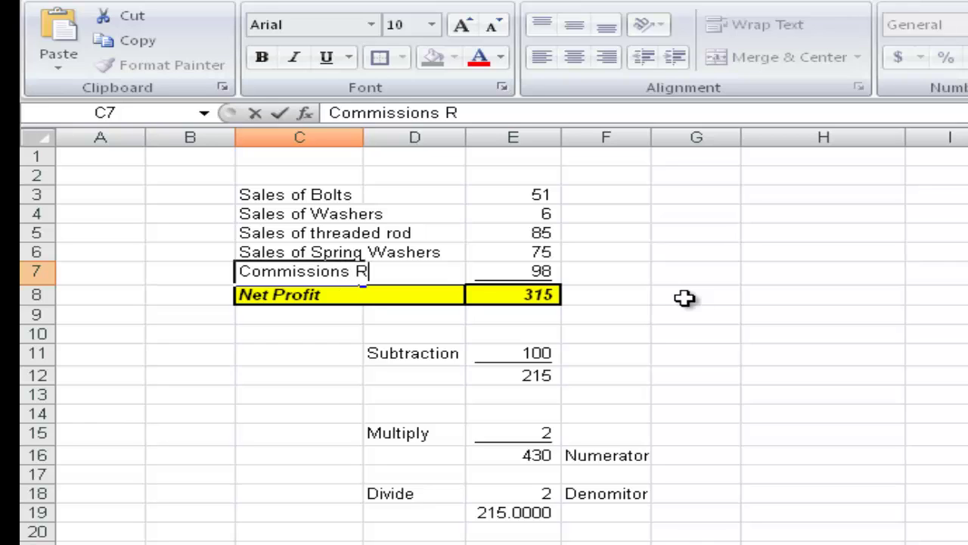
pyautogui.write('eceived')
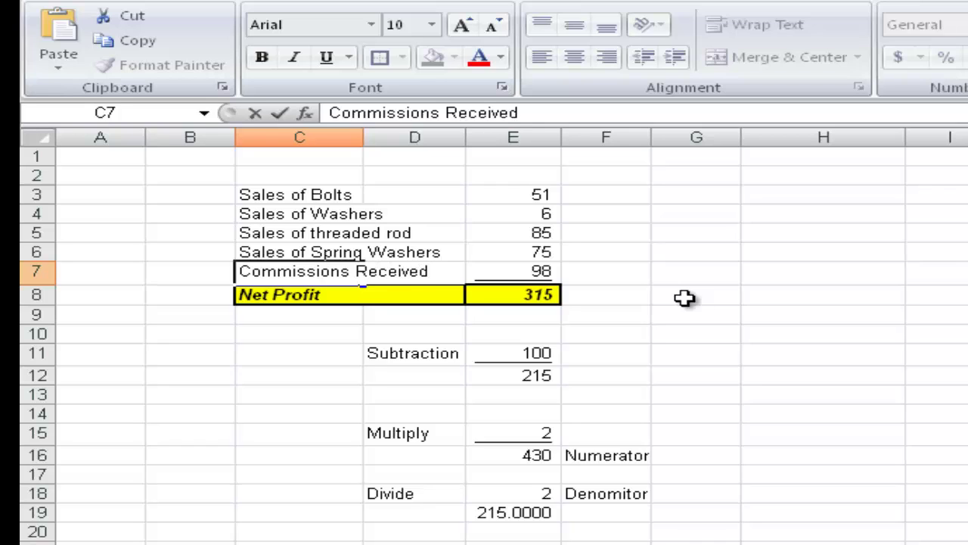
# - Commit 'Commissions Received' in C7 and check each income label from C3 to C7
pyautogui.hotkey('ctrl', 'Return')
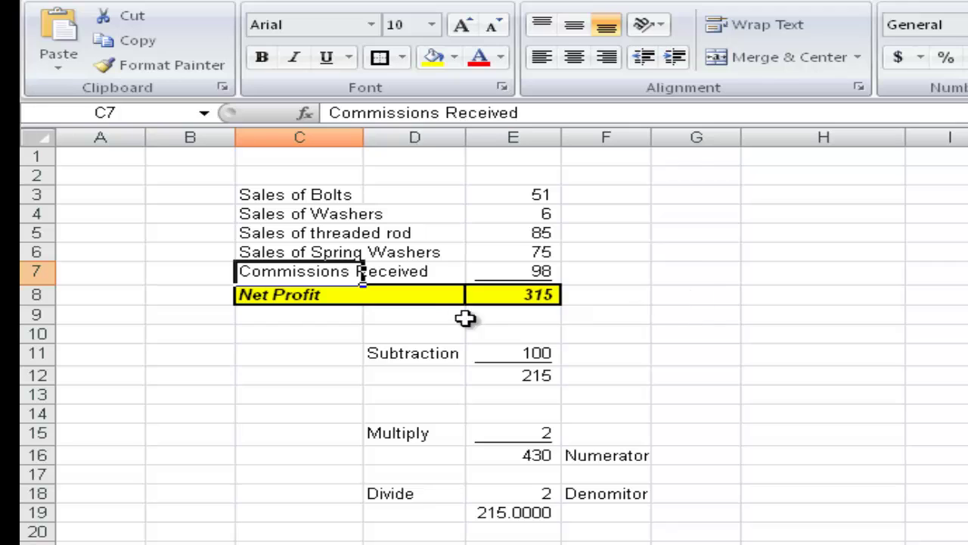
pyautogui.click(307, 197)
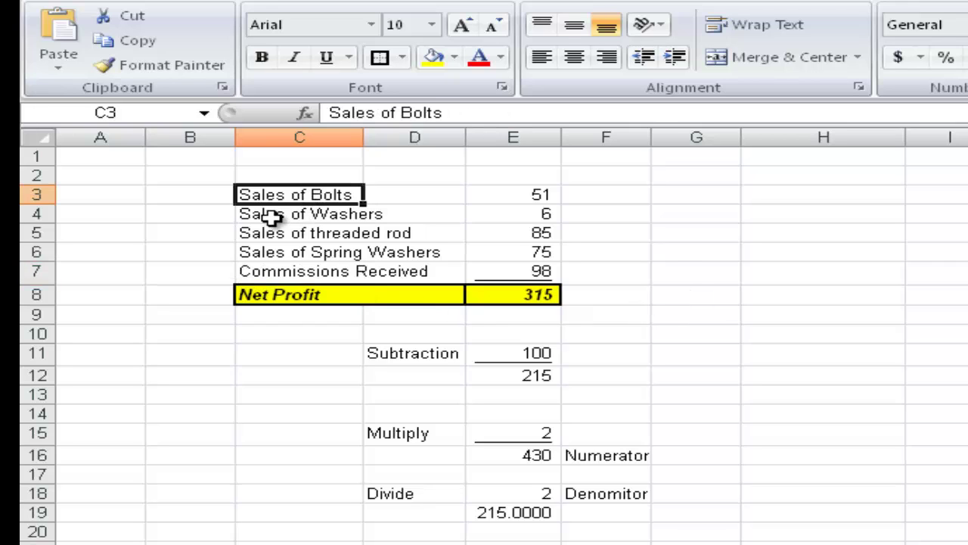
pyautogui.click(274, 218)
pyautogui.click(342, 235)
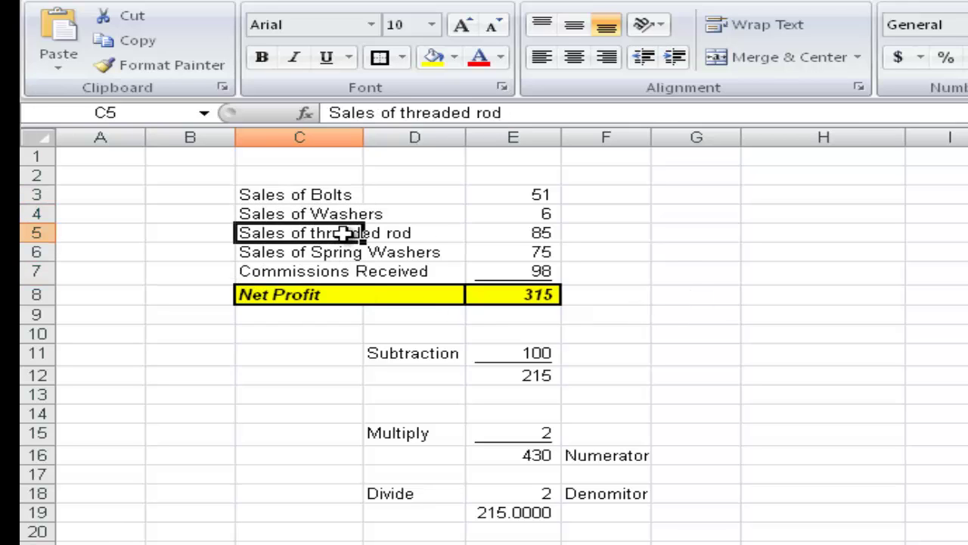
pyautogui.click(303, 254)
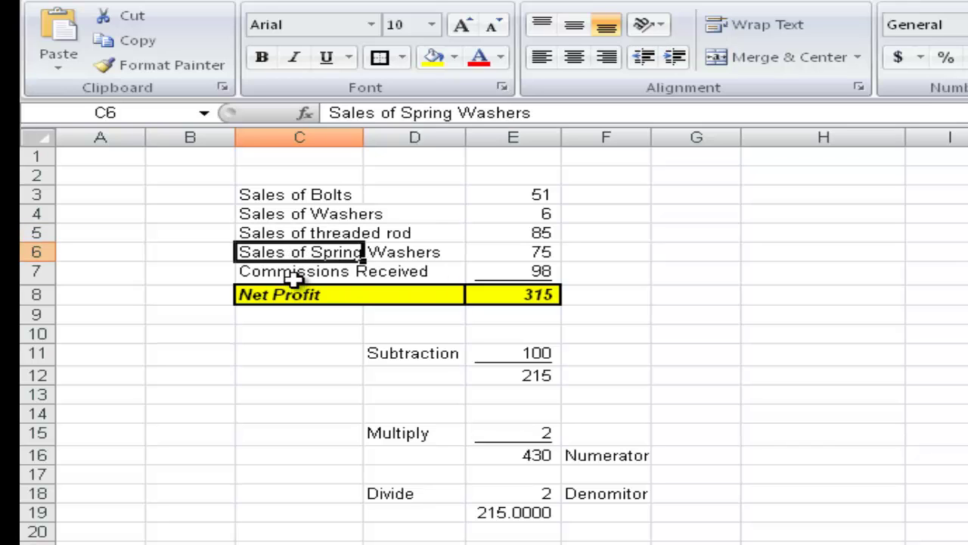
pyautogui.click(293, 277)
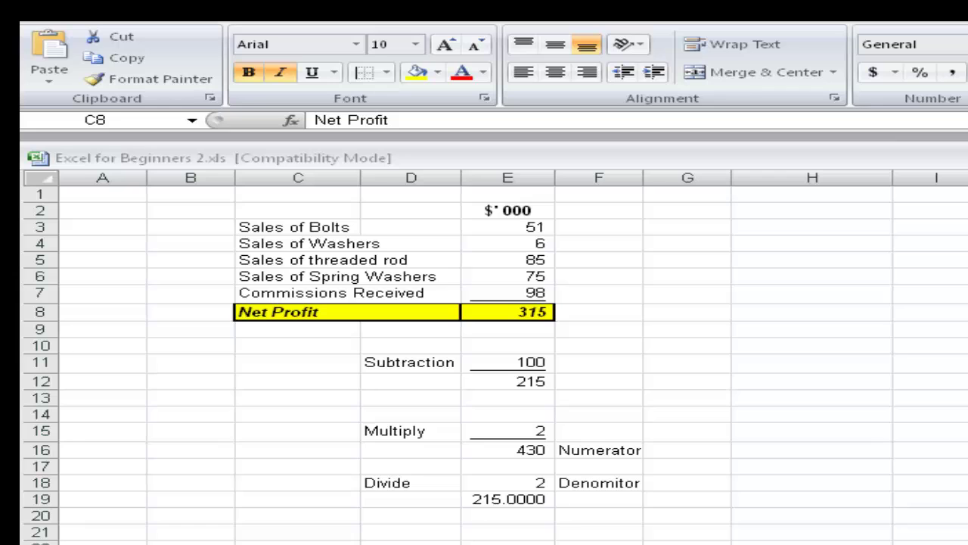
# - Change the yellow row's C8 label from 'Net Profit' to 'Total Income'
pyautogui.click(292, 310)
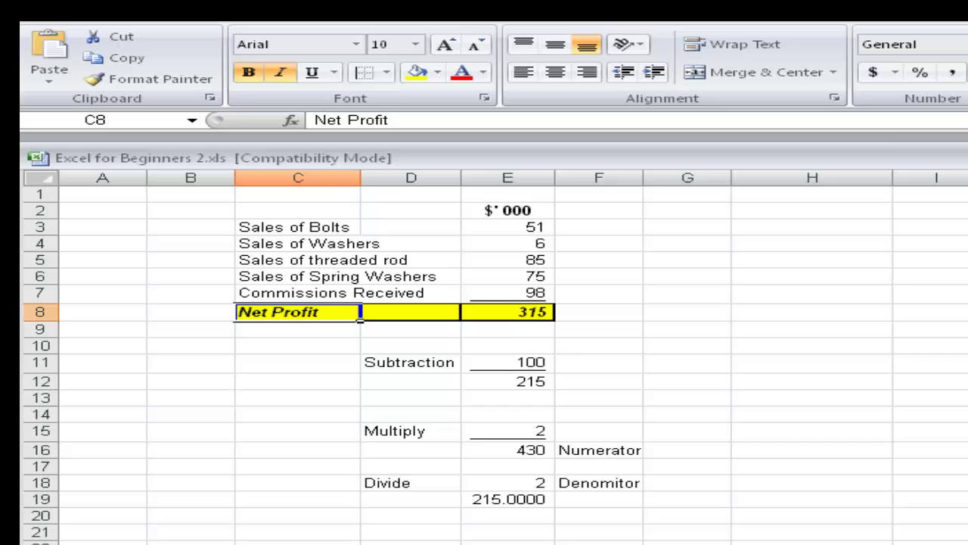
pyautogui.write('Total Income')
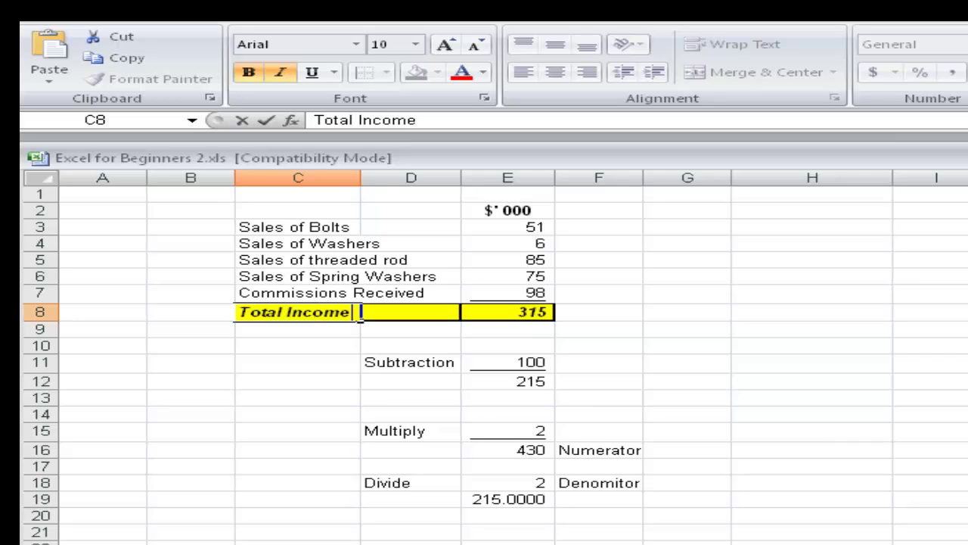
pyautogui.hotkey('ctrl', 'Return')
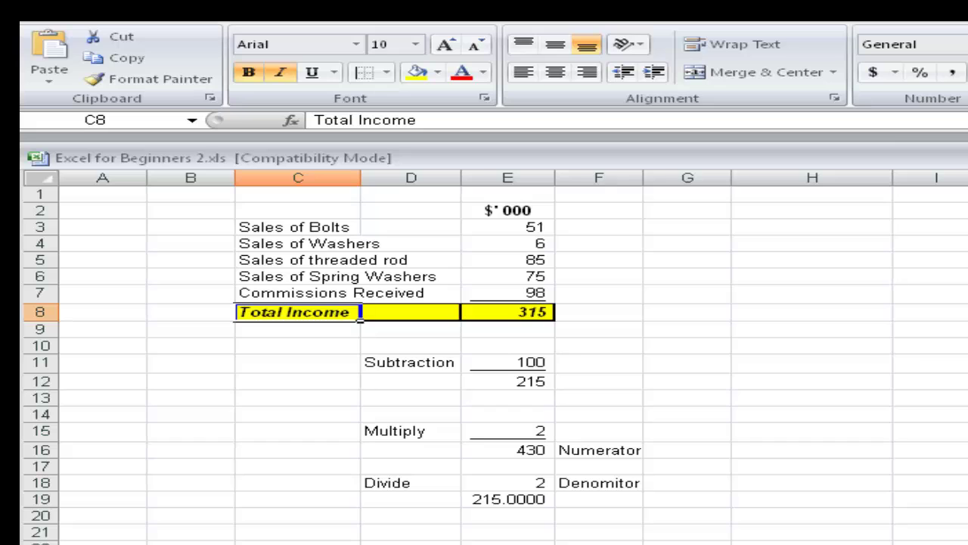
pyautogui.click(942, 380)
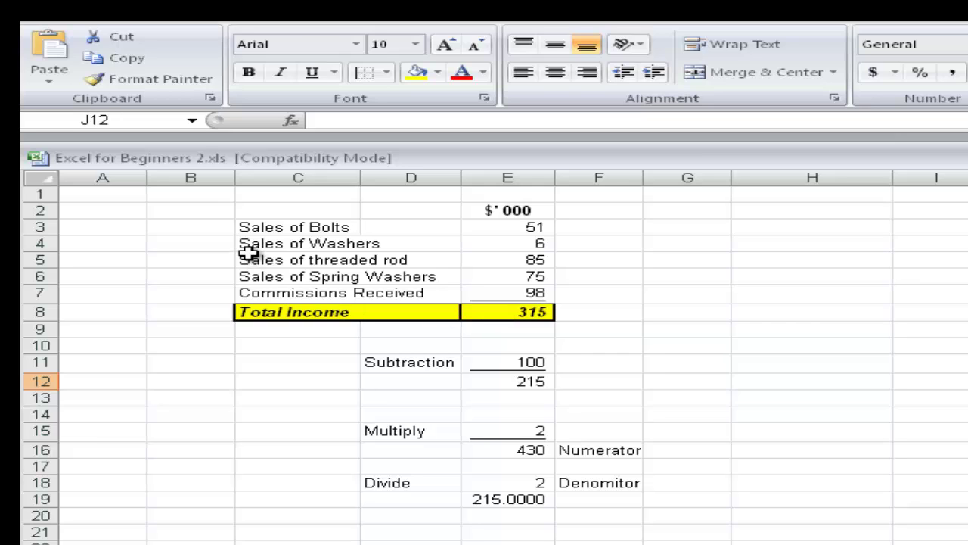
# - Put an outside border around the income table range C2:E7
pyautogui.click(678, 348)
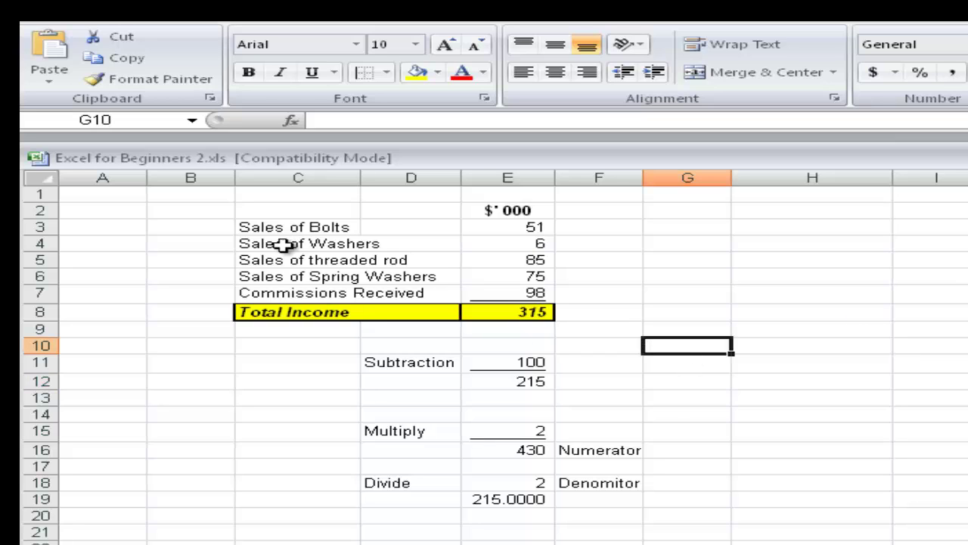
pyautogui.click(250, 211)
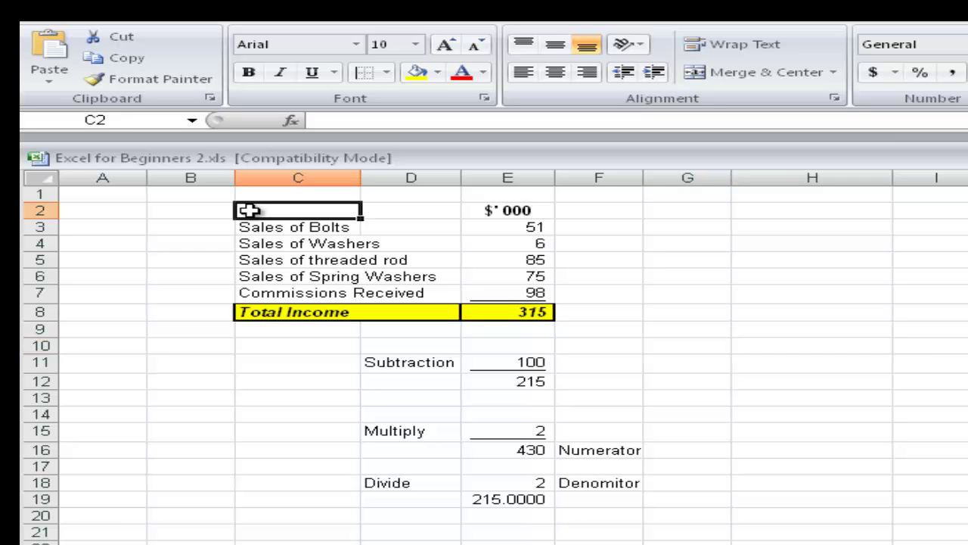
pyautogui.moveTo(252, 211); pyautogui.dragTo(487, 284)
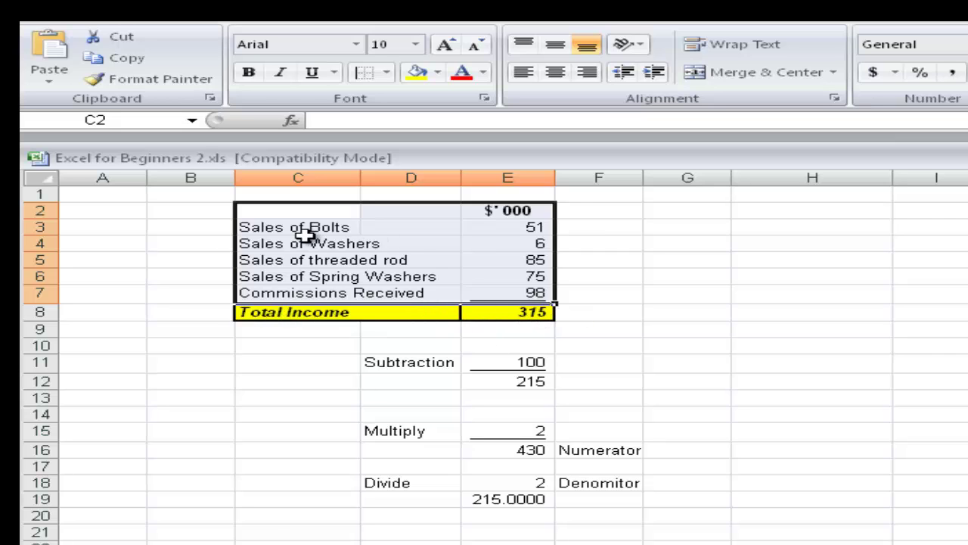
pyautogui.click(388, 72)
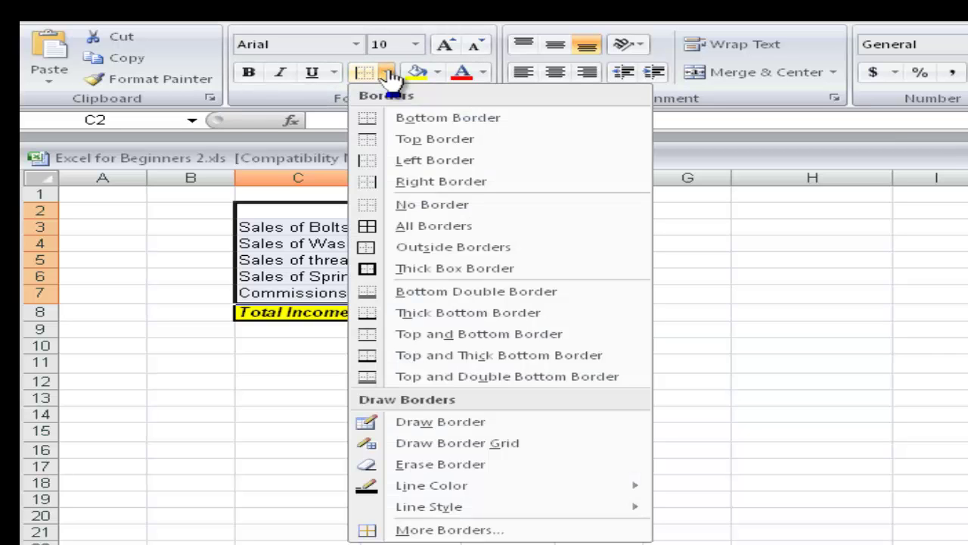
pyautogui.click(414, 243)
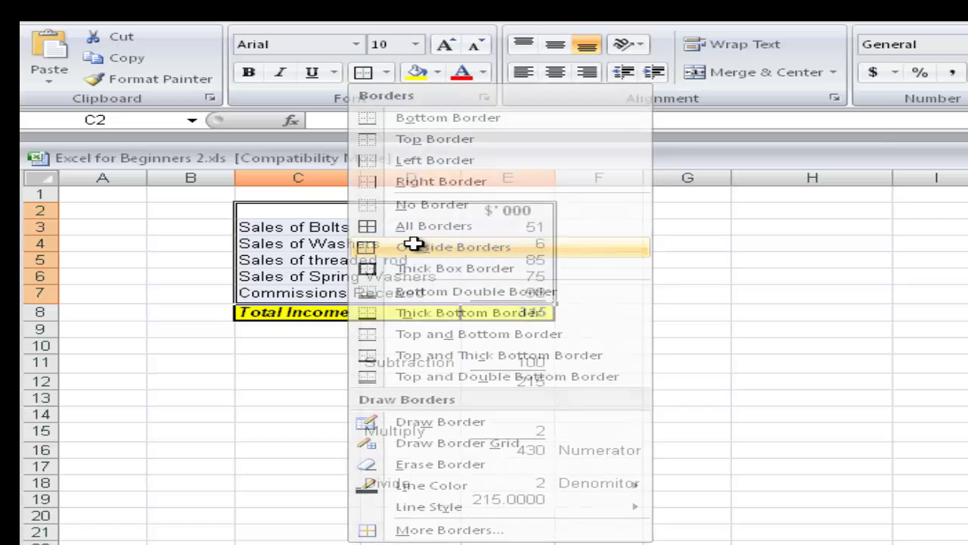
pyautogui.click(698, 277)
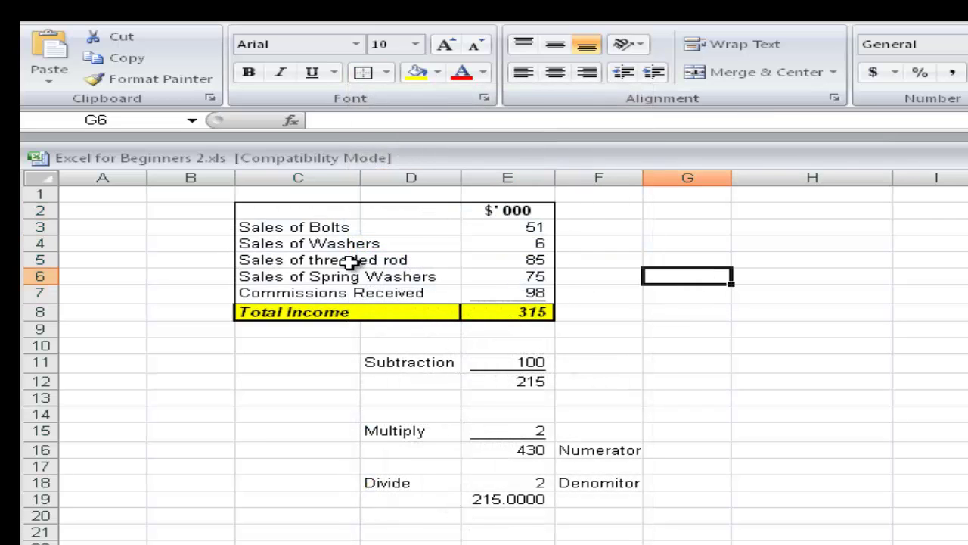
# - Box the $' 000 header cell E2 with its own outside border
pyautogui.click(527, 209)
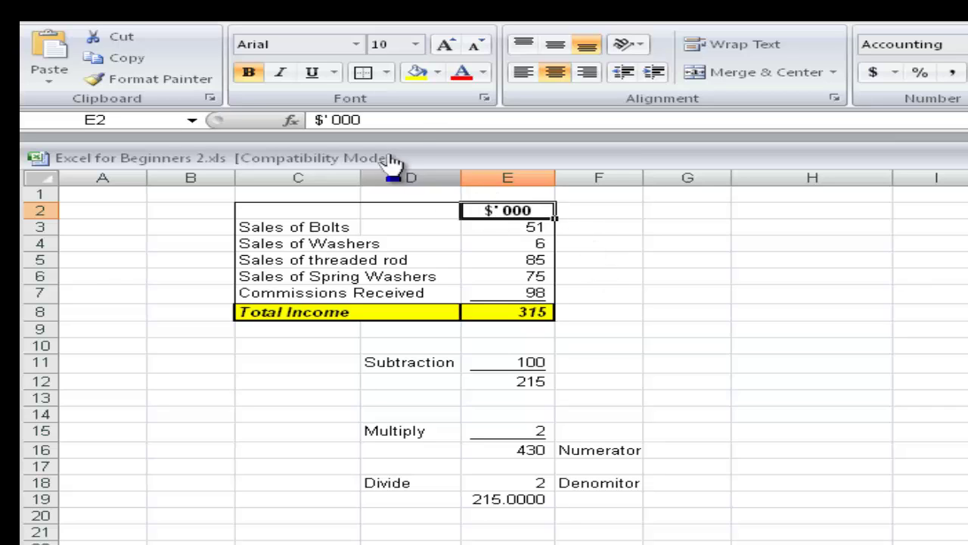
pyautogui.click(364, 82)
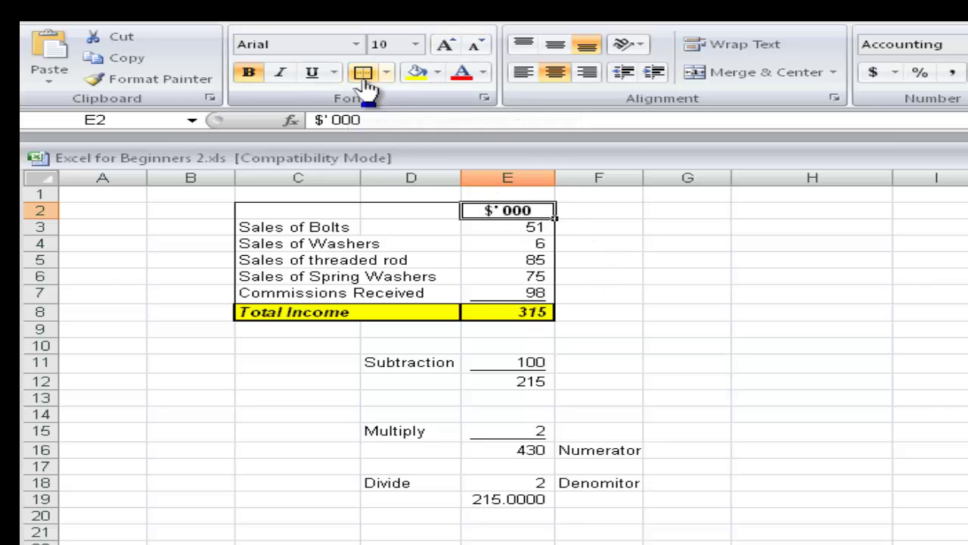
pyautogui.click(723, 314)
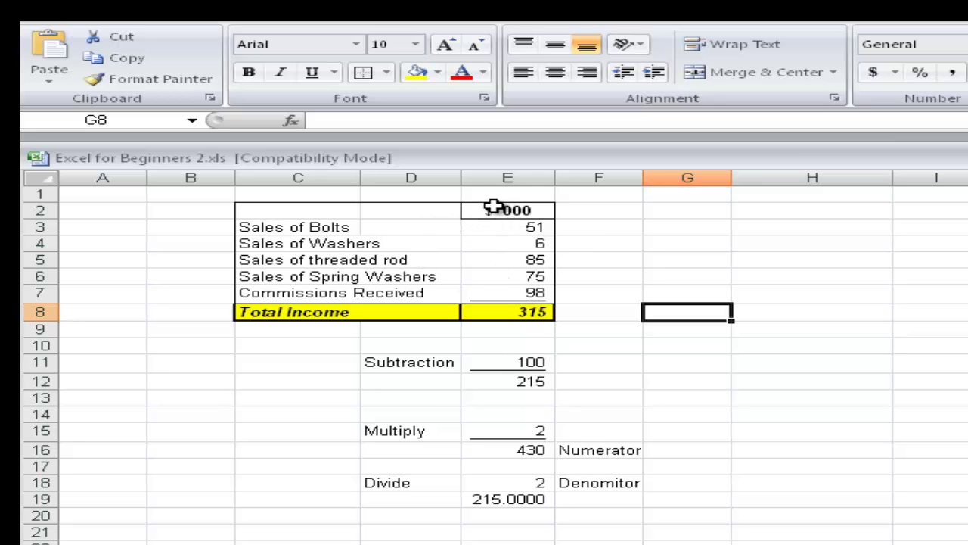
# - Add a left border down E2:E7 to separate the labels from the values
pyautogui.moveTo(492, 213); pyautogui.dragTo(493, 295)
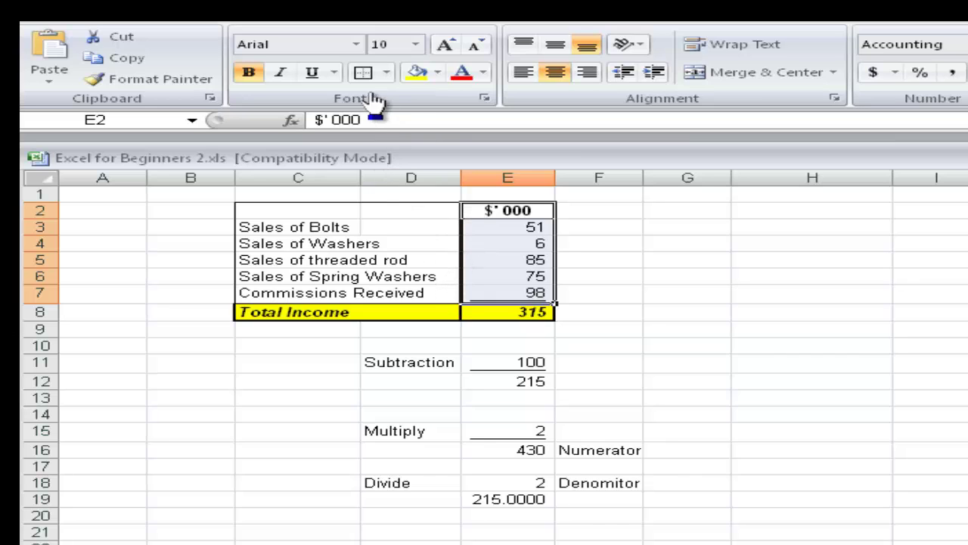
pyautogui.click(387, 72)
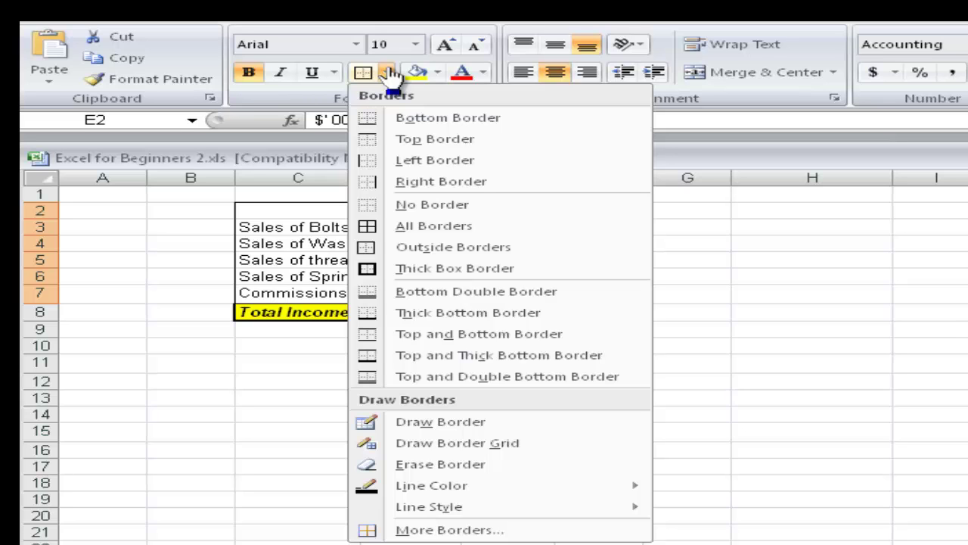
pyautogui.click(435, 161)
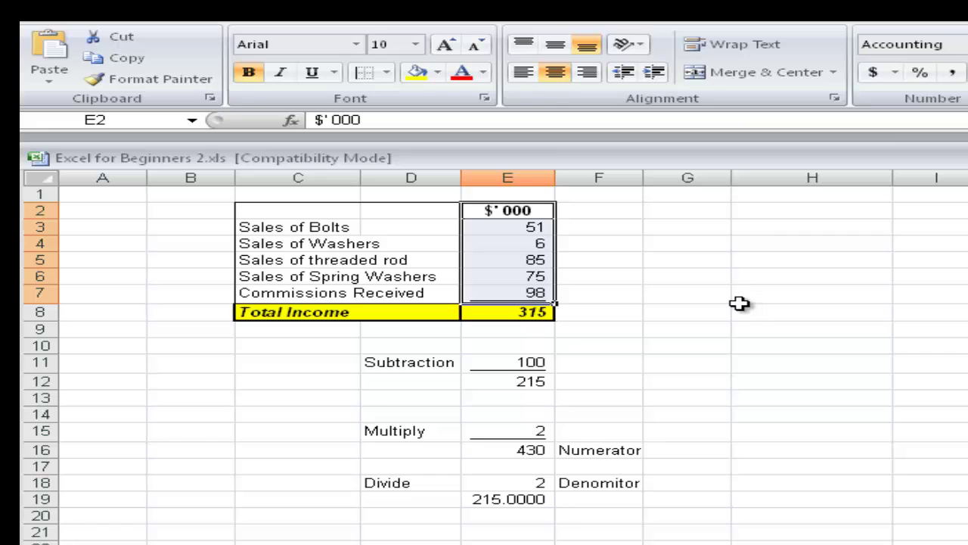
pyautogui.click(743, 297)
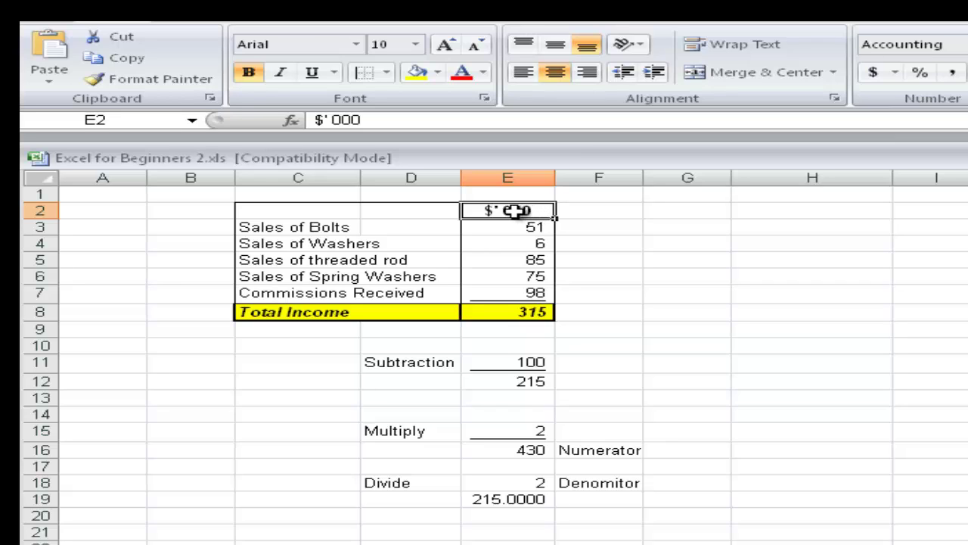
pyautogui.click(534, 245)
pyautogui.click(536, 260)
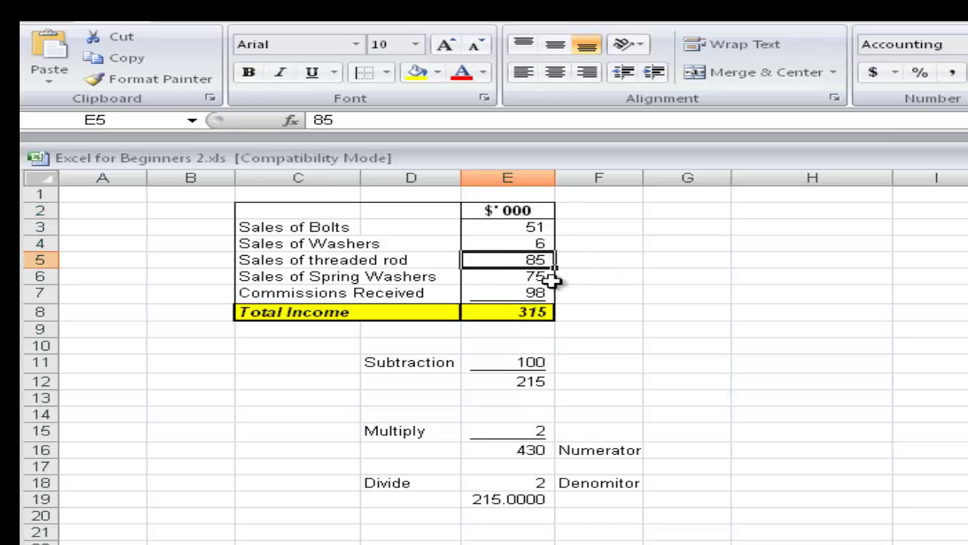
pyautogui.click(530, 277)
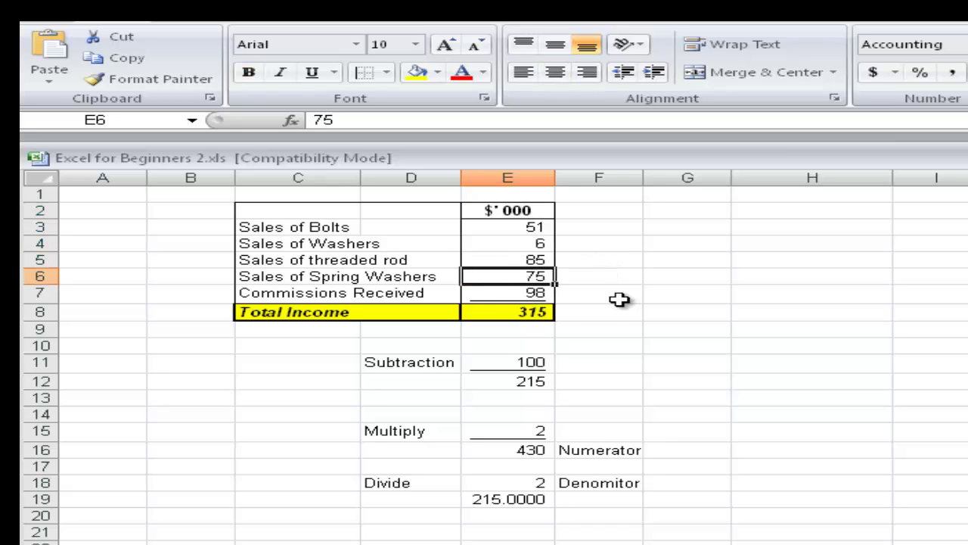
pyautogui.click(534, 295)
pyautogui.click(539, 312)
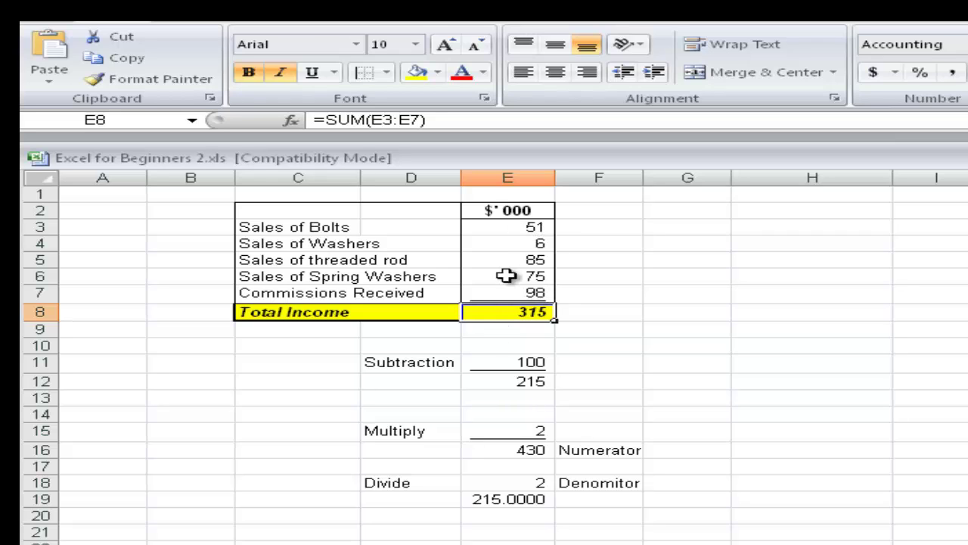
pyautogui.moveTo(515, 226); pyautogui.dragTo(536, 311)
pyautogui.click(518, 226)
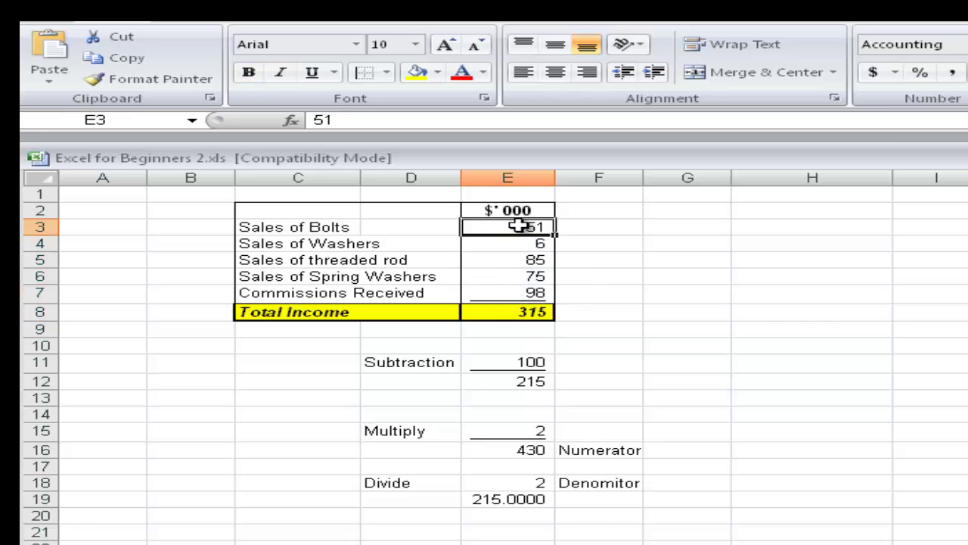
pyautogui.moveTo(517, 226); pyautogui.dragTo(535, 317)
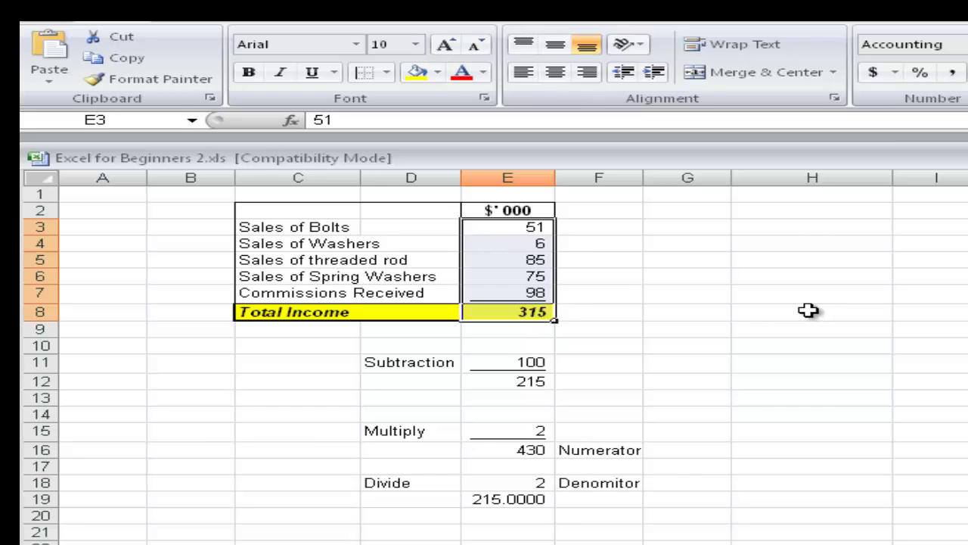
# - Apply Accounting Number Format to E3:E8, then undo it to compare
pyautogui.click(876, 75)
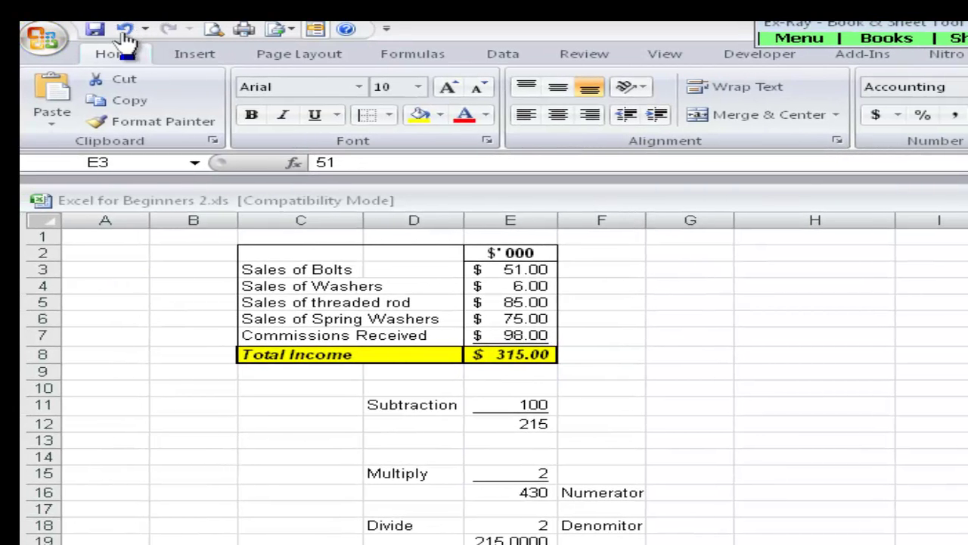
pyautogui.click(124, 34)
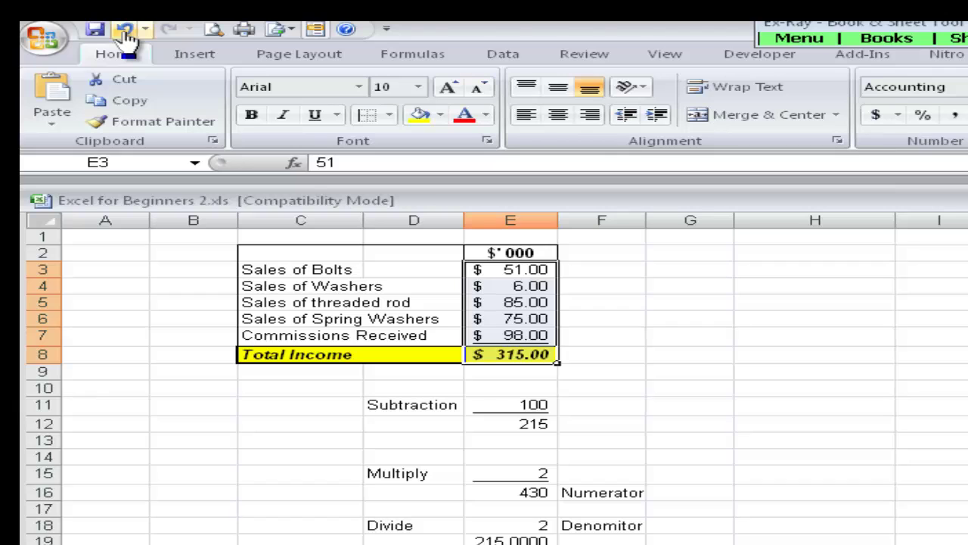
pyautogui.click(124, 34)
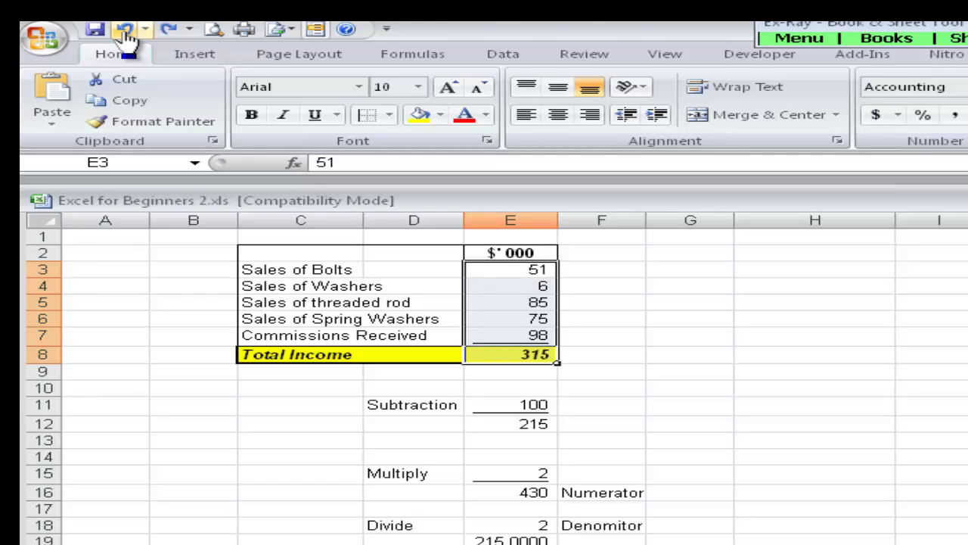
pyautogui.click(663, 295)
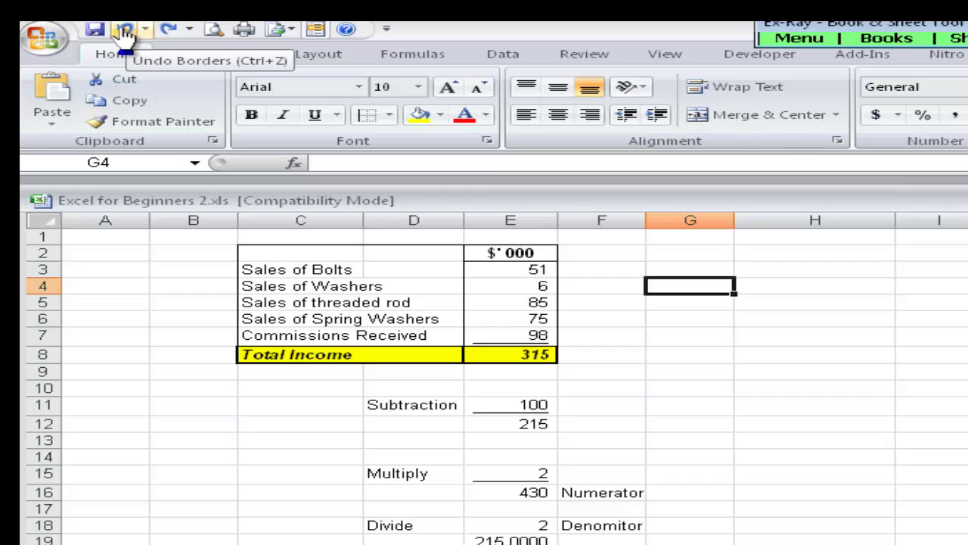
# - Toggle the accounting format on E3:E8 on and off with Redo and Undo
pyautogui.click(171, 34)
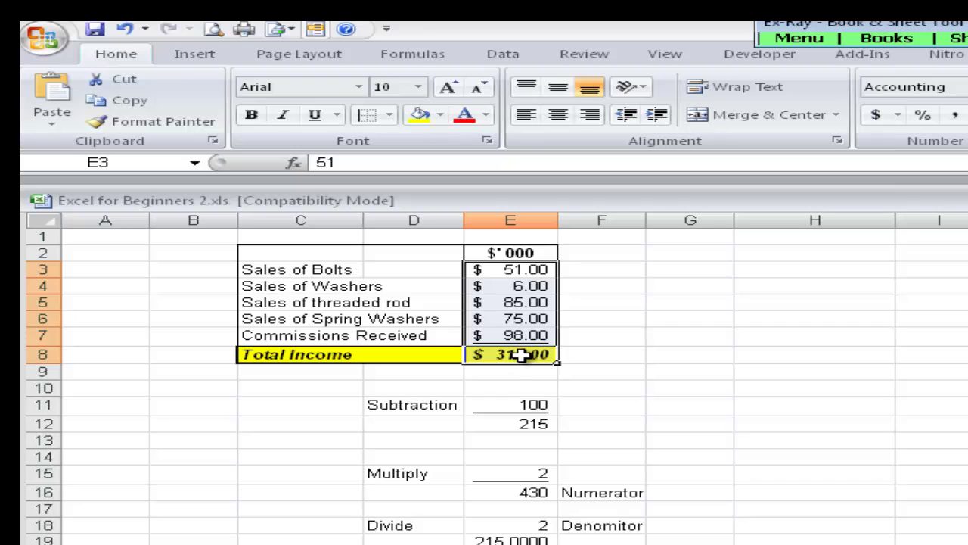
pyautogui.click(125, 32)
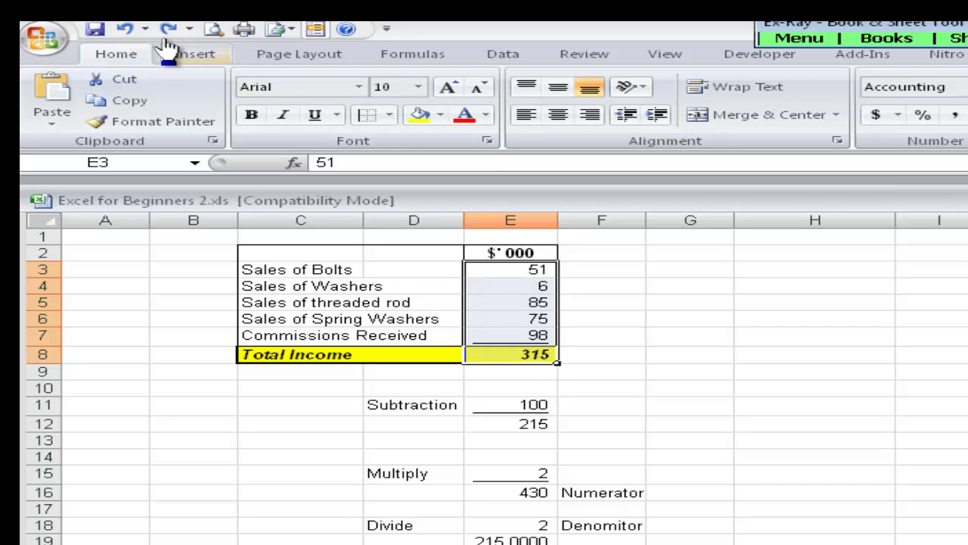
pyautogui.click(168, 30)
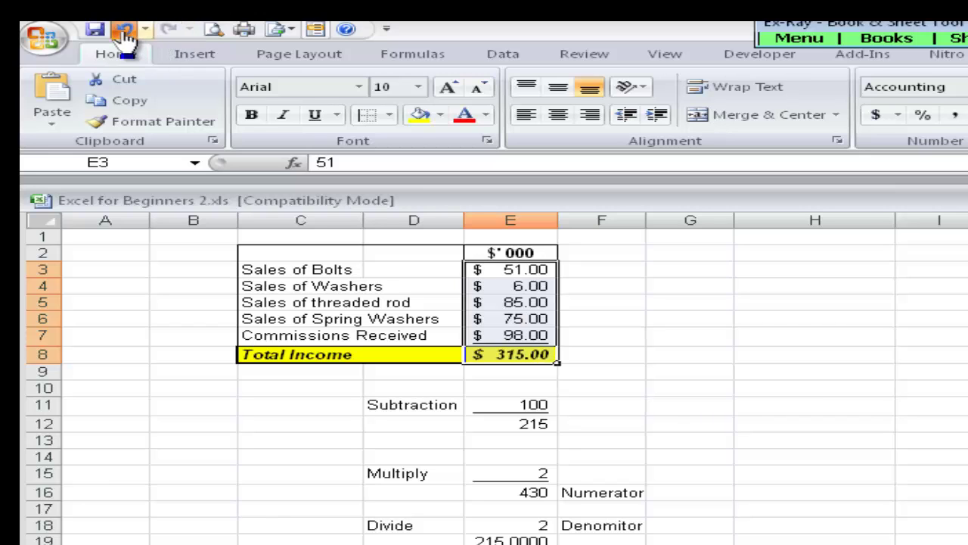
pyautogui.click(125, 31)
# - Browse the Undo history and undo the Style step, restoring plain values 51 to 315
pyautogui.click(168, 30)
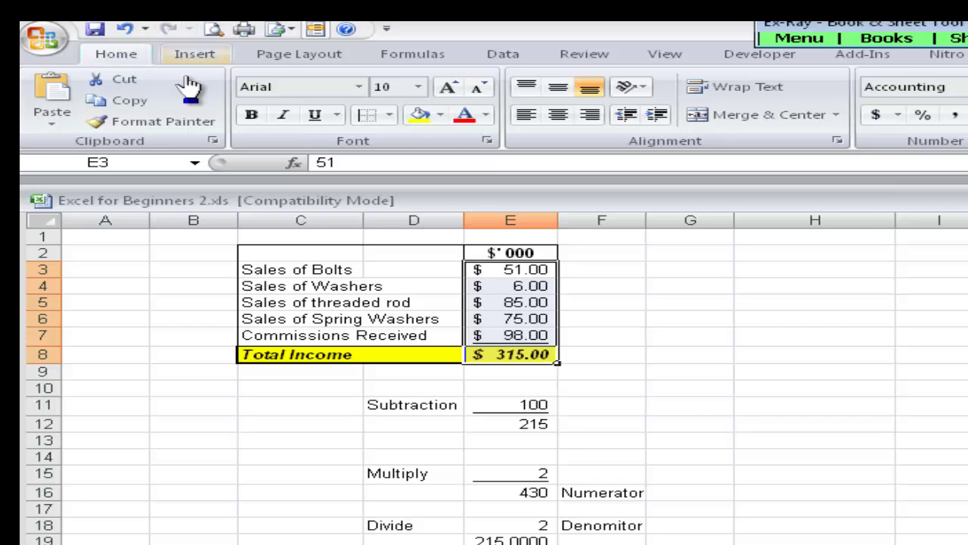
pyautogui.click(145, 31)
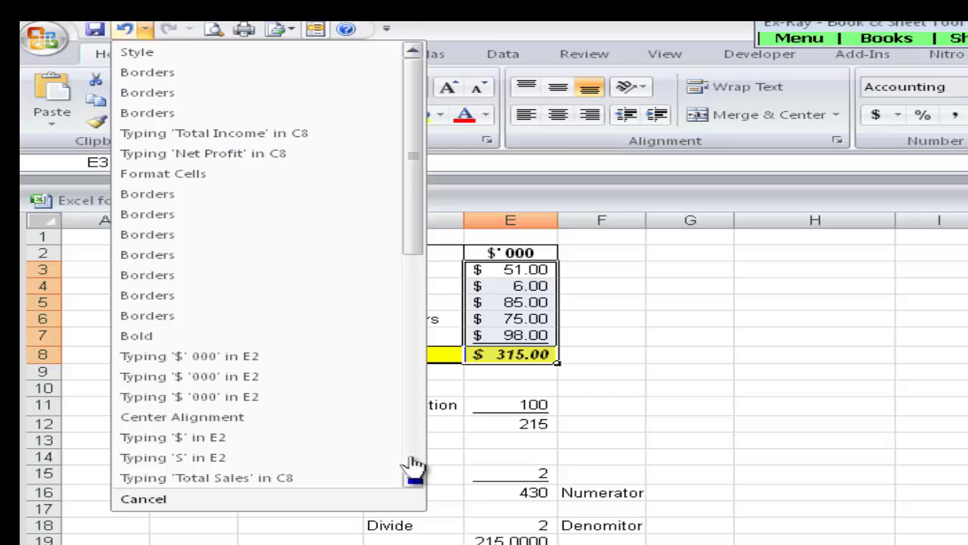
pyautogui.scroll(-8, 409, 464)
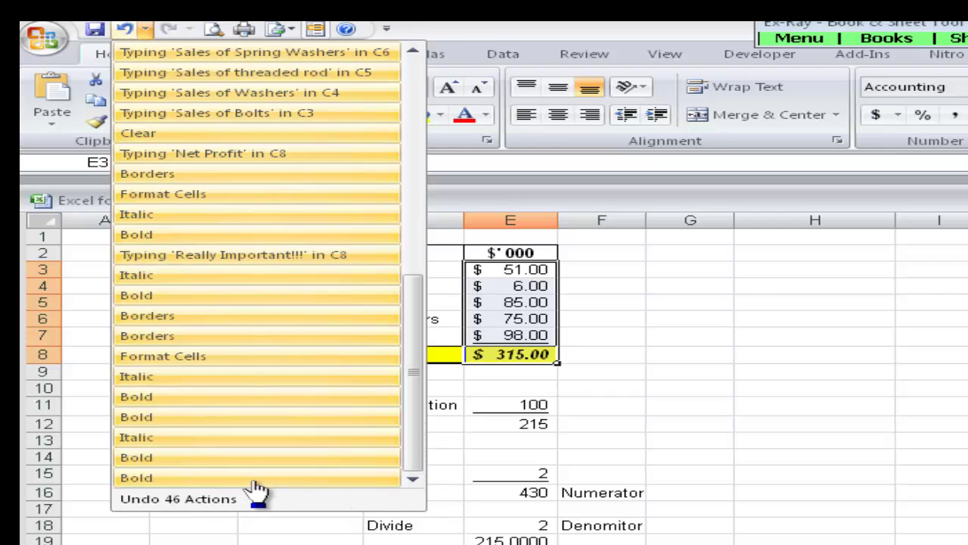
pyautogui.moveTo(417, 457); pyautogui.dragTo(426, 196)
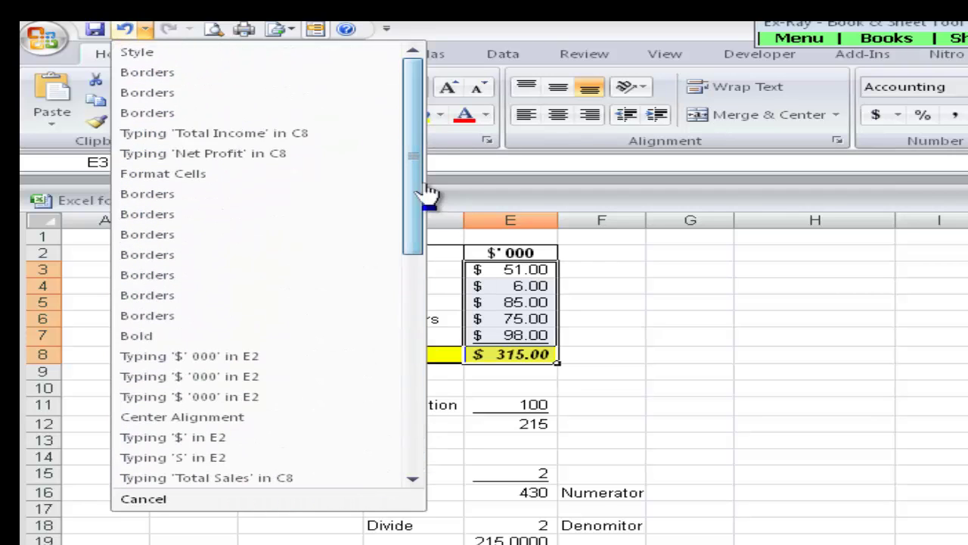
pyautogui.click(126, 34)
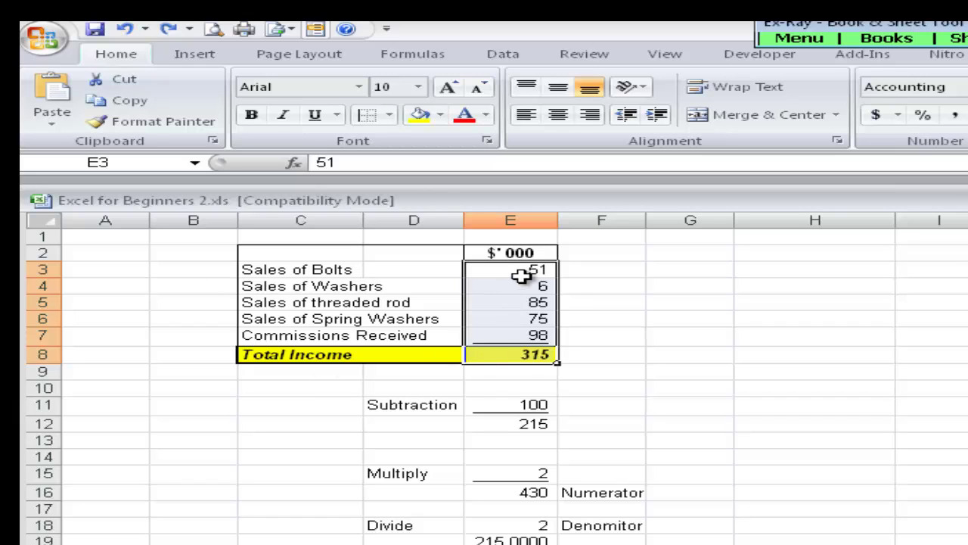
# - Try right, left and centre alignment on the $' 000 header in E2, ending centred
pyautogui.click(622, 272)
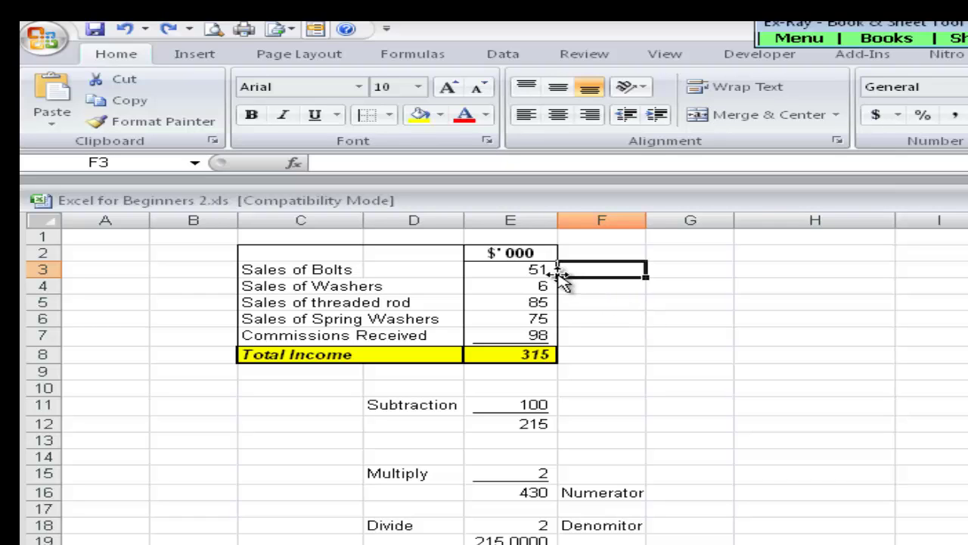
pyautogui.click(532, 252)
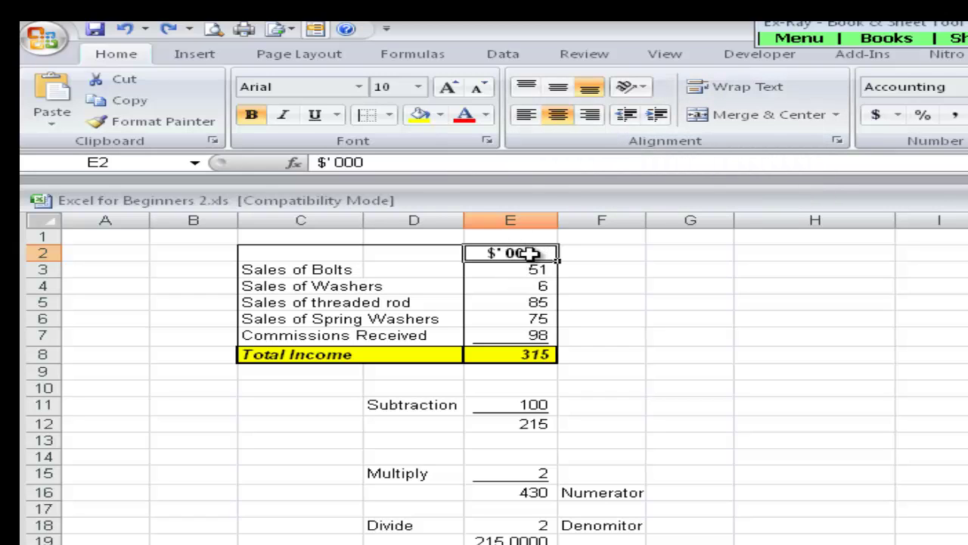
pyautogui.click(591, 115)
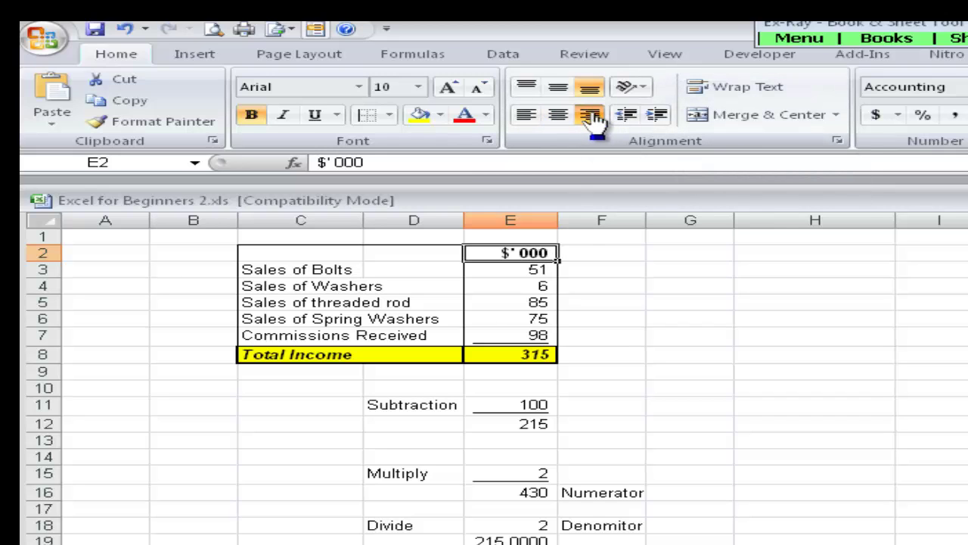
pyautogui.click(528, 118)
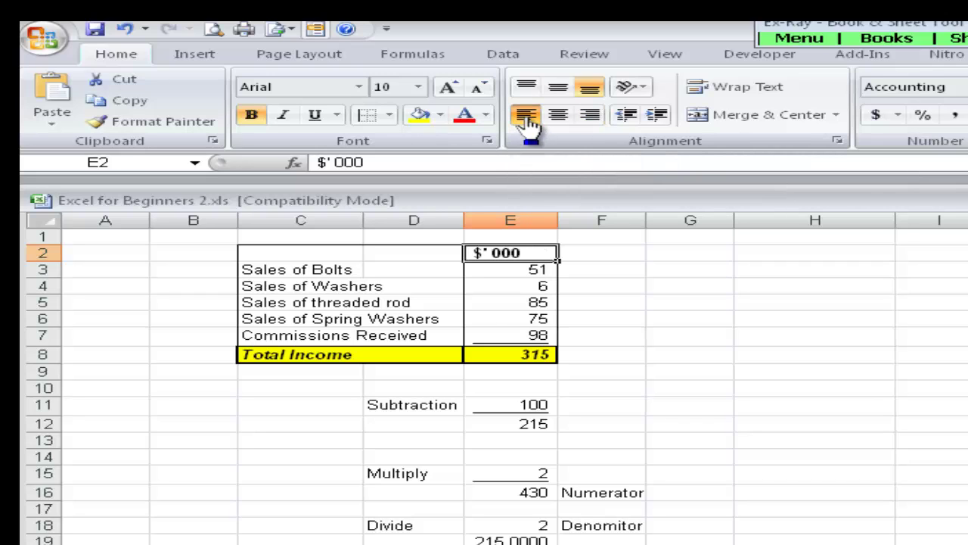
pyautogui.click(559, 117)
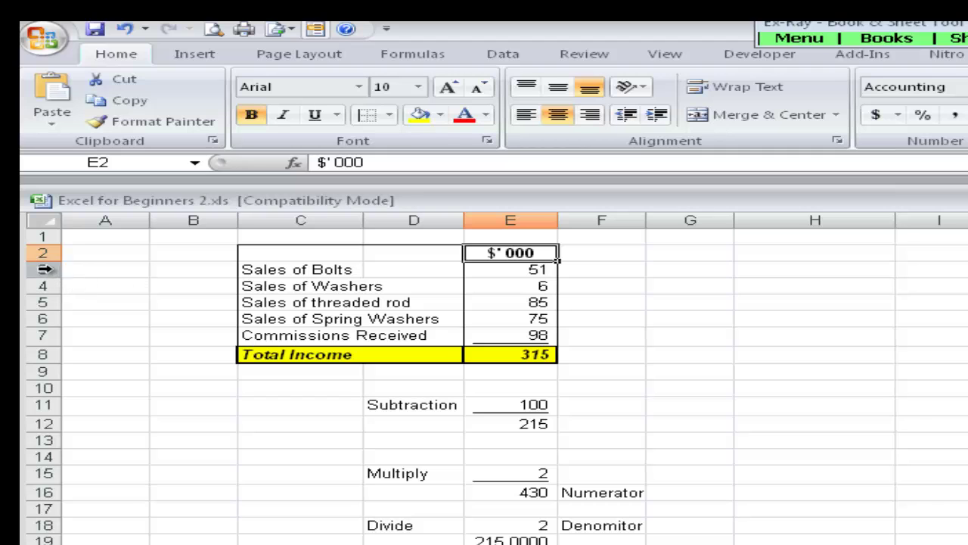
# - Enlarge row 2, try middle, top and bottom alignment, then shrink row 2 back
pyautogui.moveTo(50, 261); pyautogui.dragTo(60, 310)
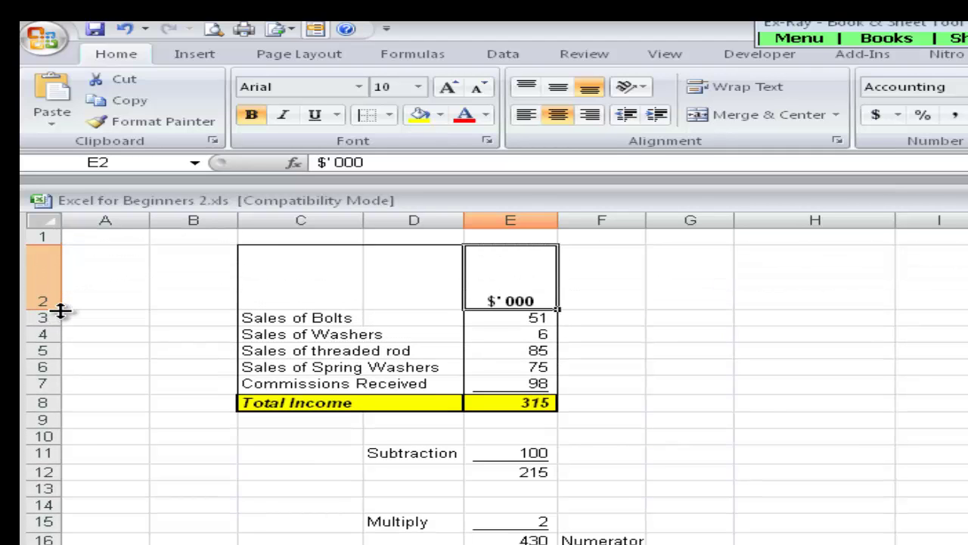
pyautogui.click(564, 89)
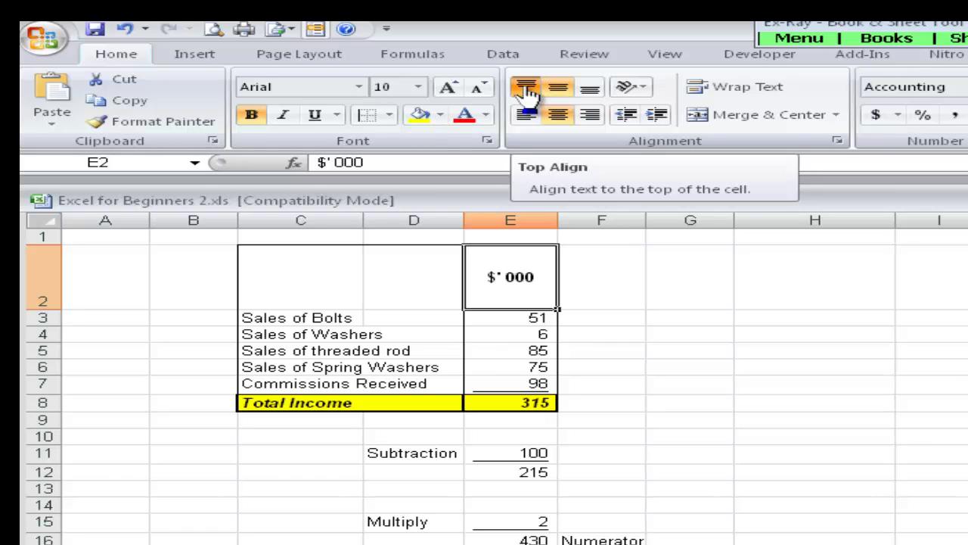
pyautogui.click(527, 90)
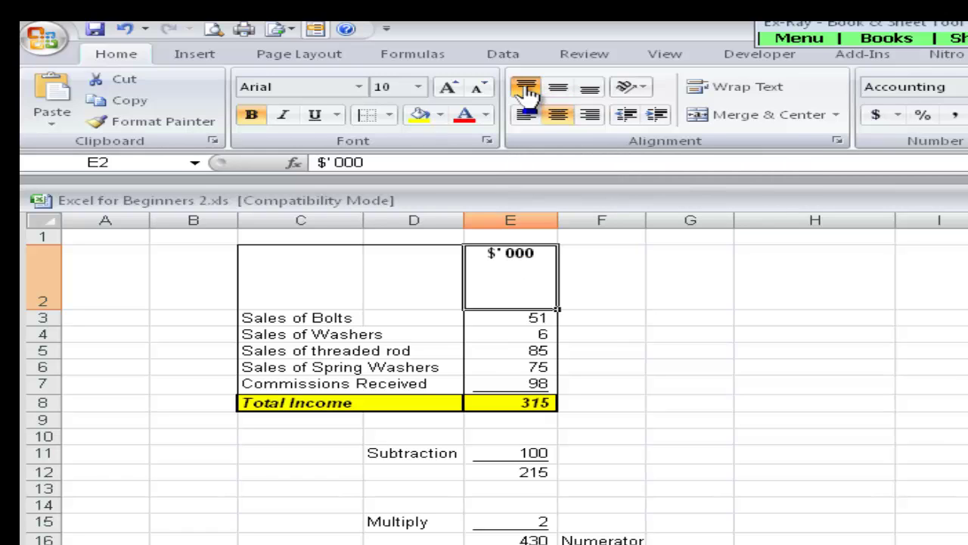
pyautogui.click(591, 91)
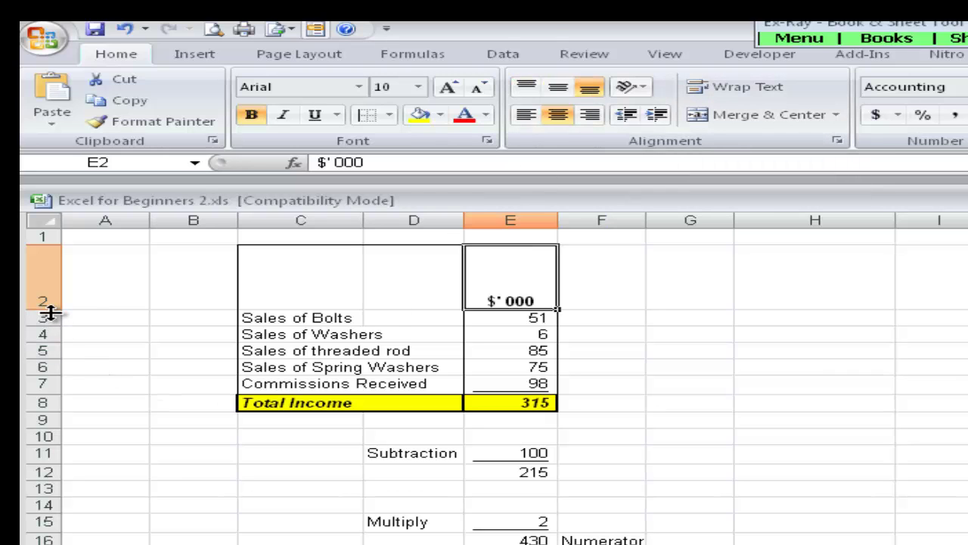
pyautogui.moveTo(48, 309); pyautogui.dragTo(61, 262)
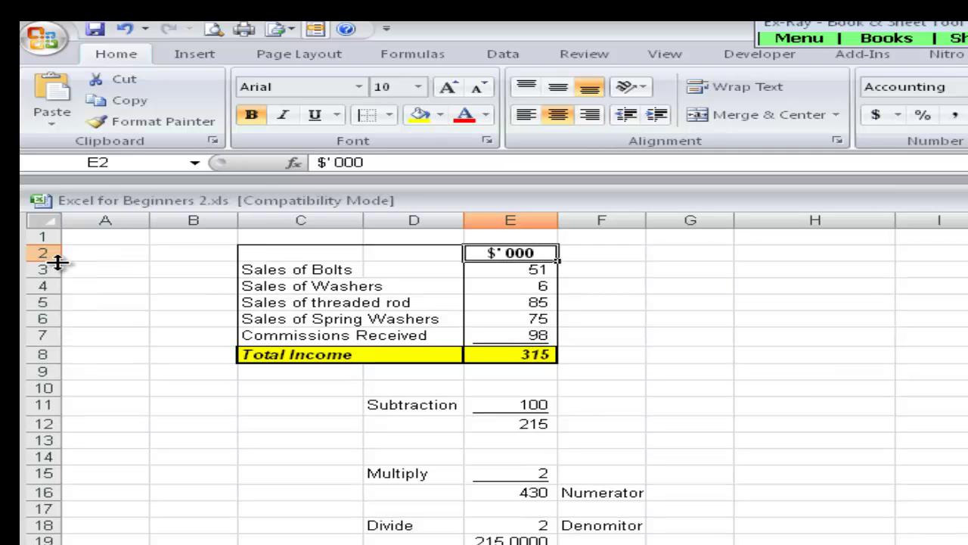
pyautogui.click(615, 254)
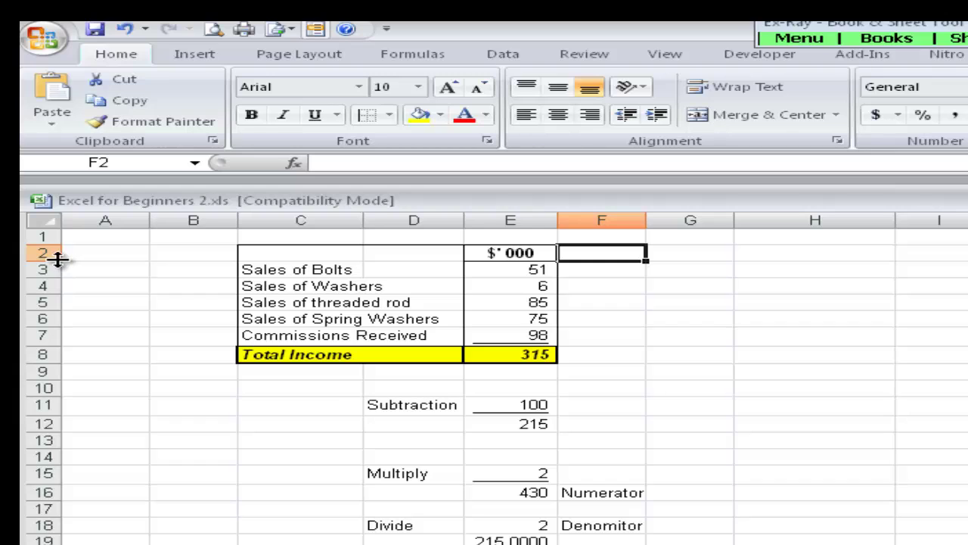
pyautogui.moveTo(58, 258); pyautogui.dragTo(58, 259)
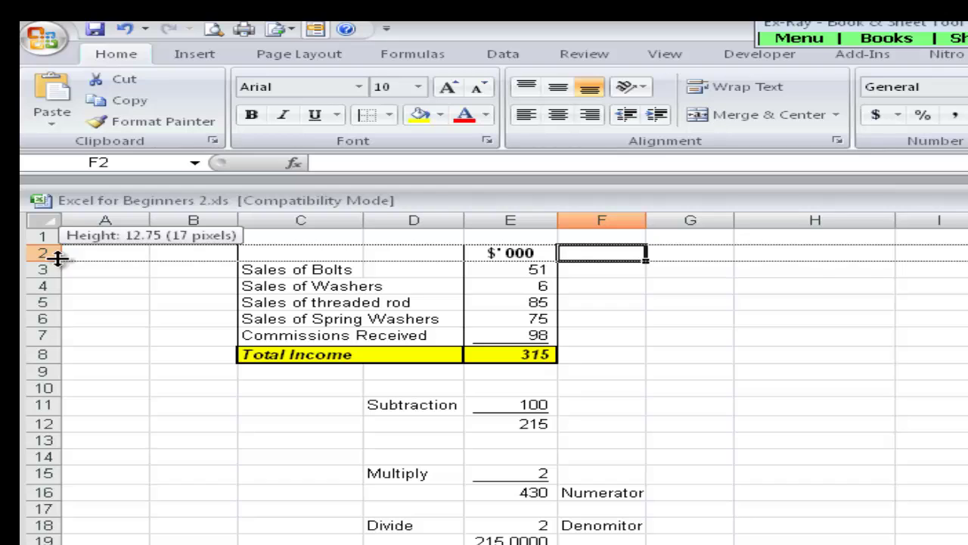
pyautogui.moveTo(59, 258); pyautogui.dragTo(56, 257)
pyautogui.moveTo(152, 215); pyautogui.dragTo(154, 216)
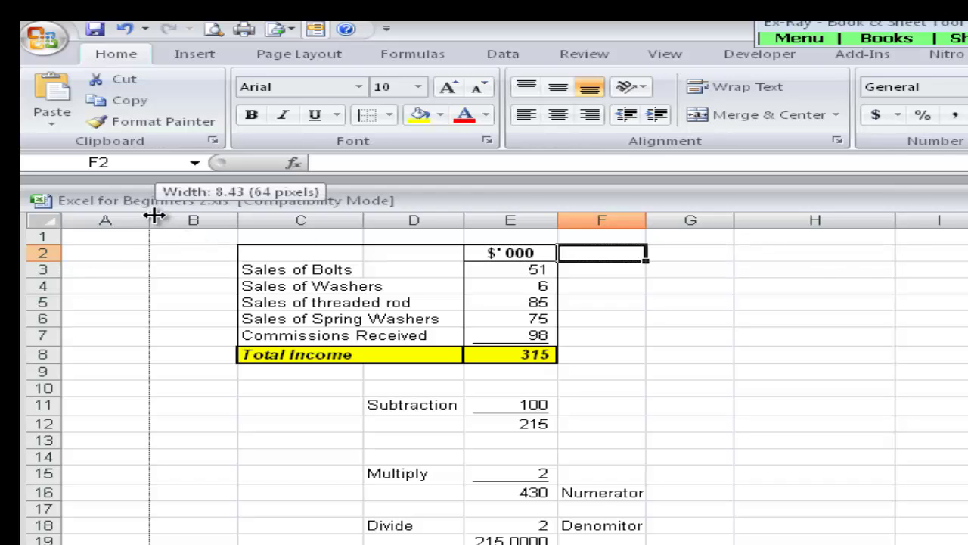
pyautogui.moveTo(152, 216); pyautogui.dragTo(153, 215)
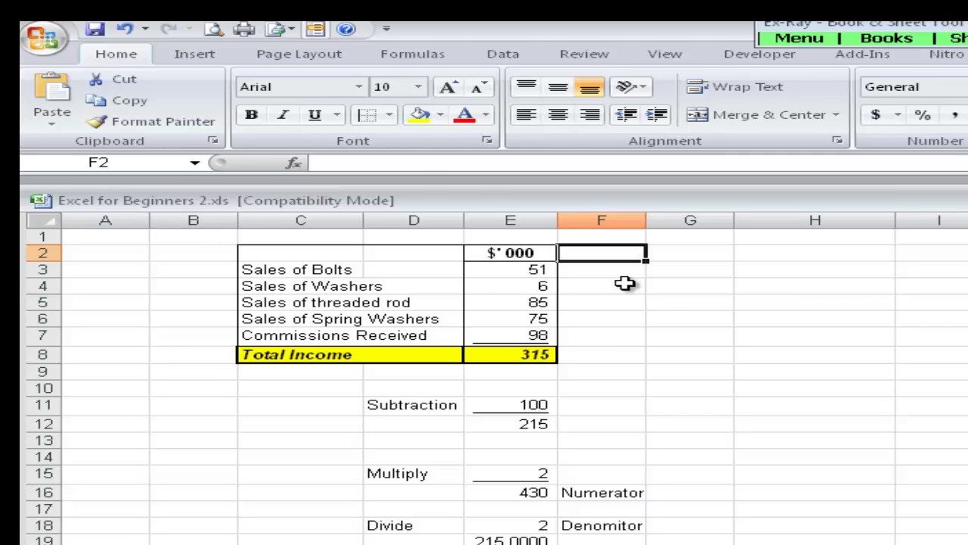
pyautogui.press('Left')
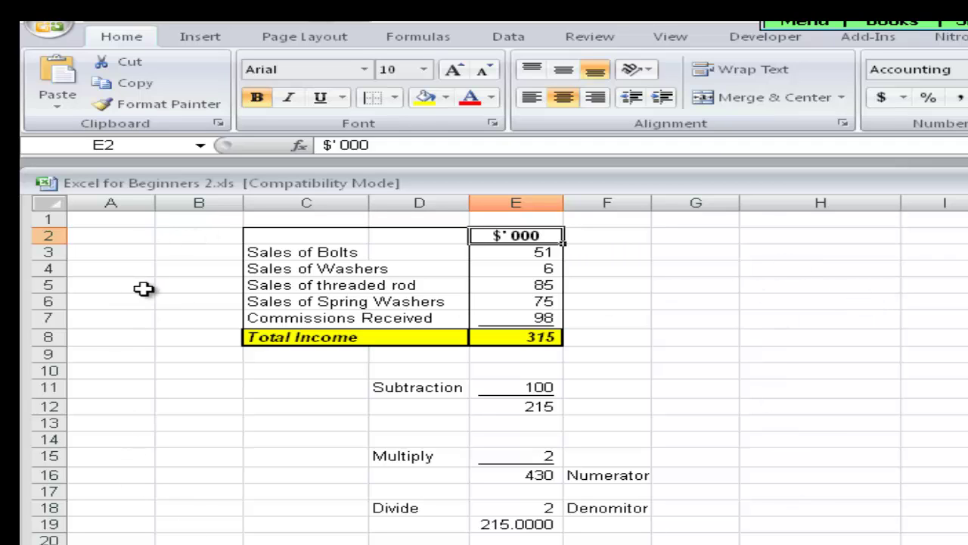
# - Hide the worksheet gridlines from the View tab, then show them again
pyautogui.click(670, 37)
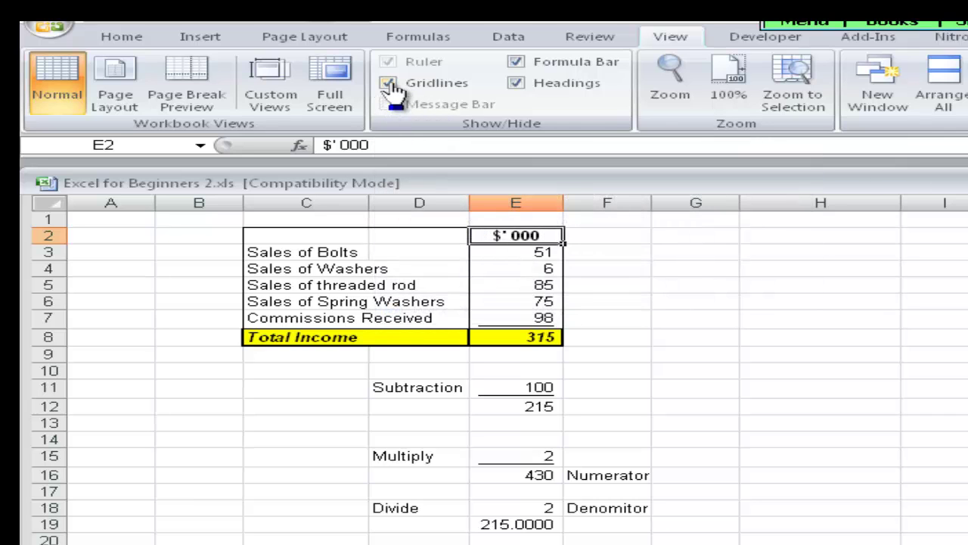
pyautogui.click(388, 84)
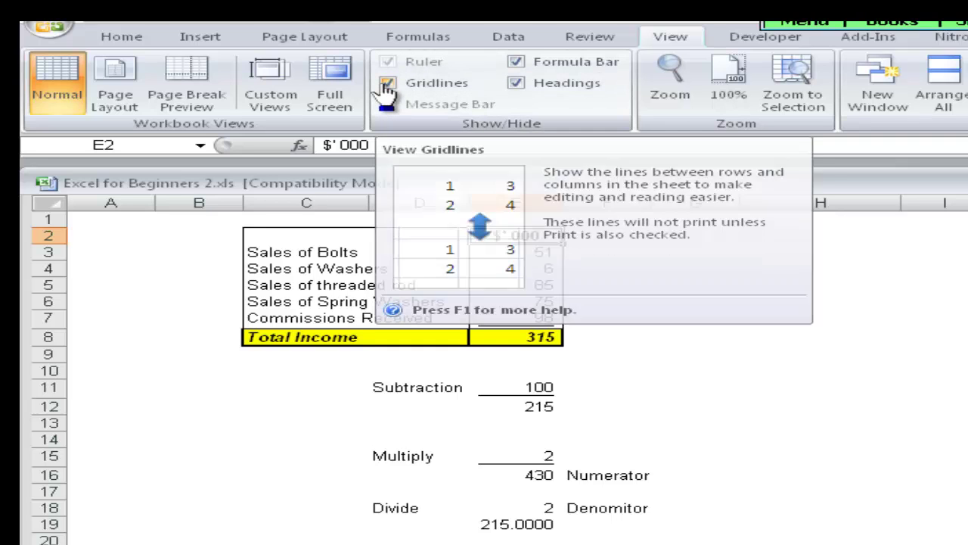
pyautogui.click(386, 84)
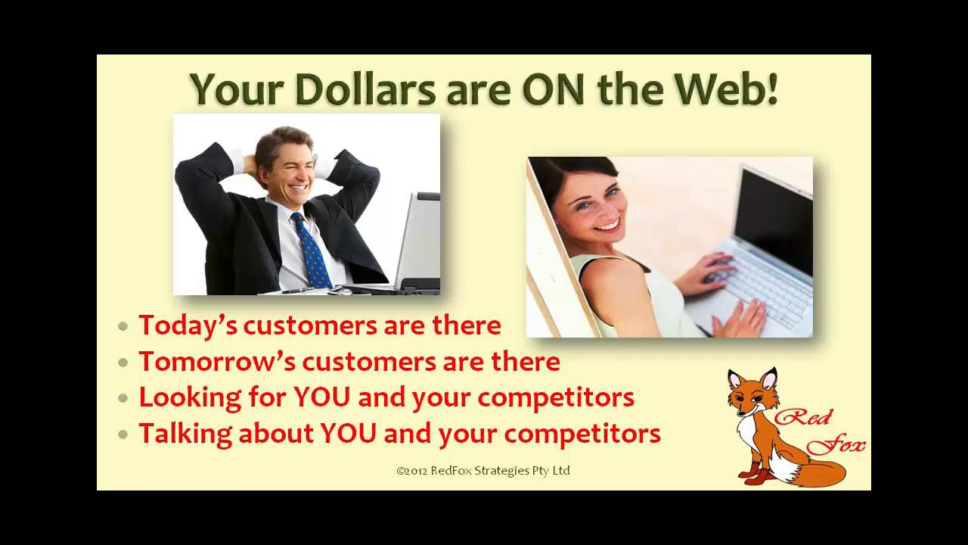
# - Advance to The Power of the Web slide and reveal its infographic callouts
pyautogui.press('Right')
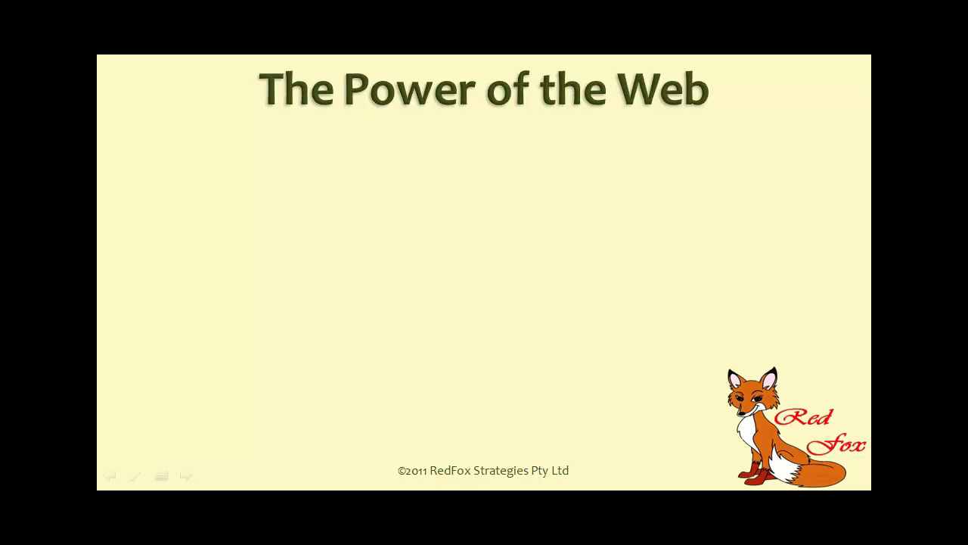
pyautogui.press('Right')
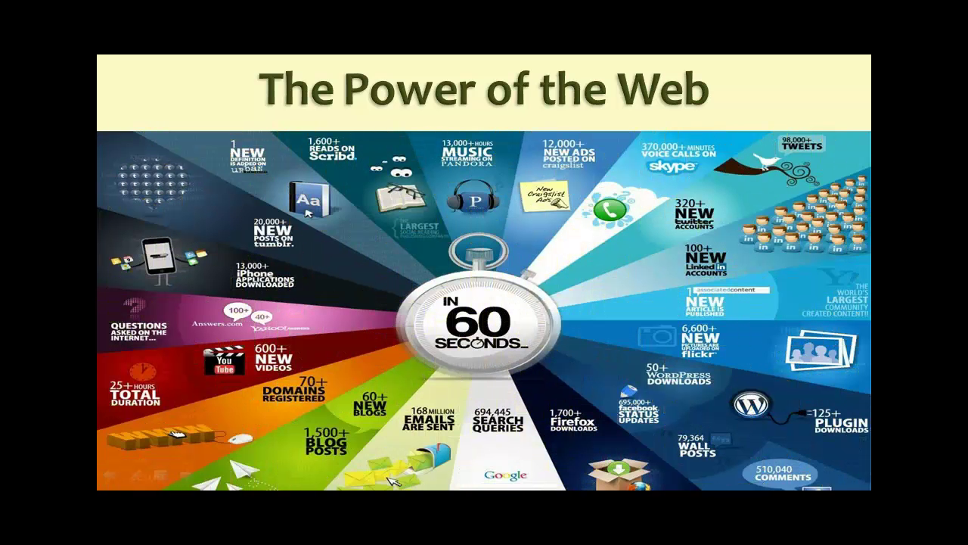
pyautogui.press('Right')
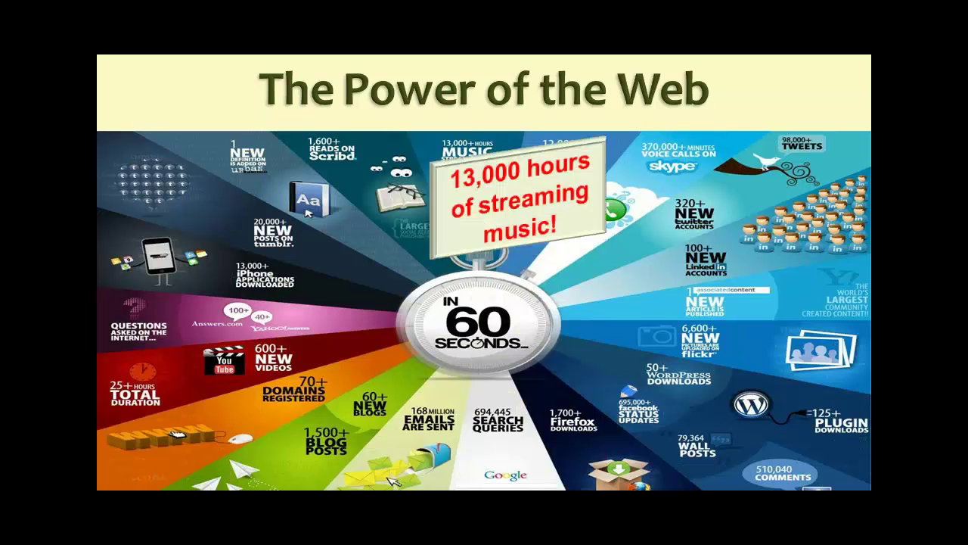
pyautogui.press('Right')
pyautogui.press('Right')
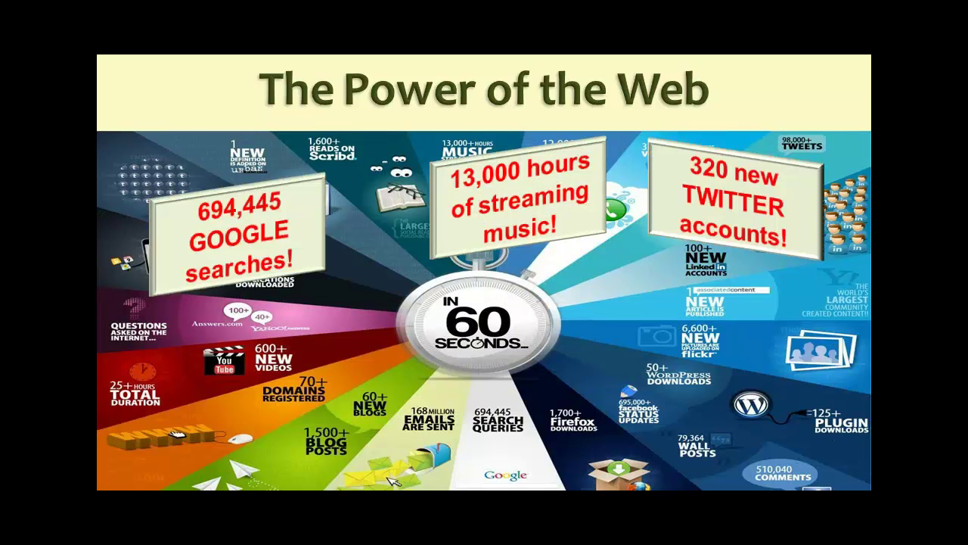
pyautogui.press('Right')
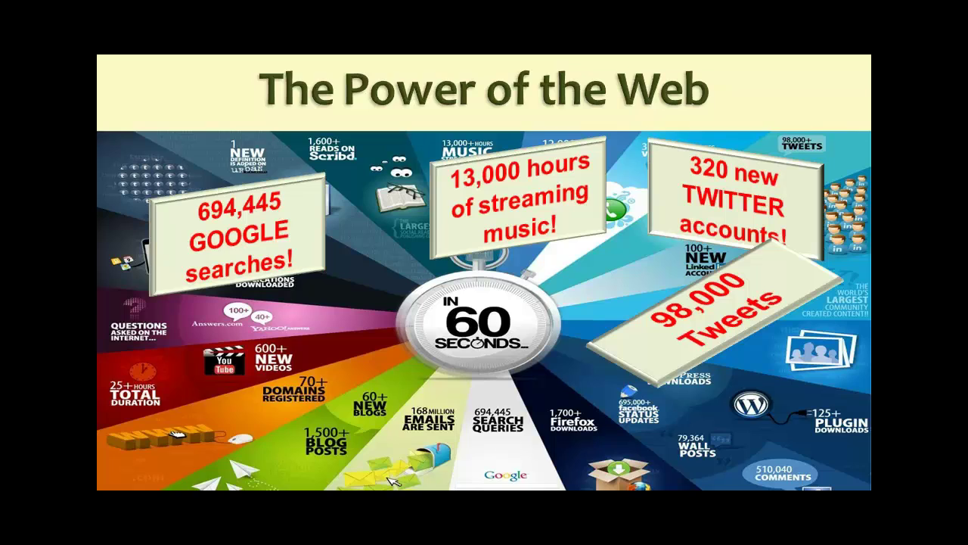
pyautogui.press('Right')
pyautogui.press('Right')
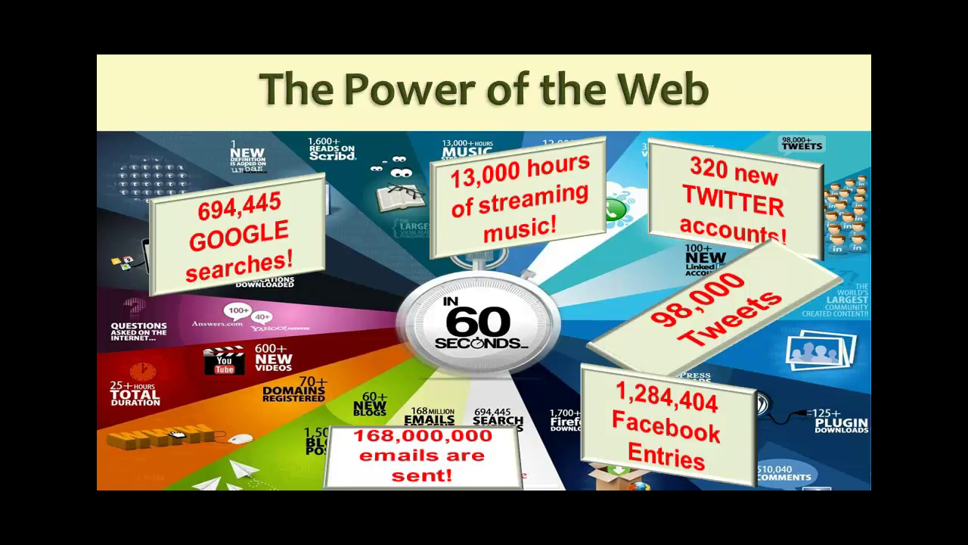
pyautogui.press('Right')
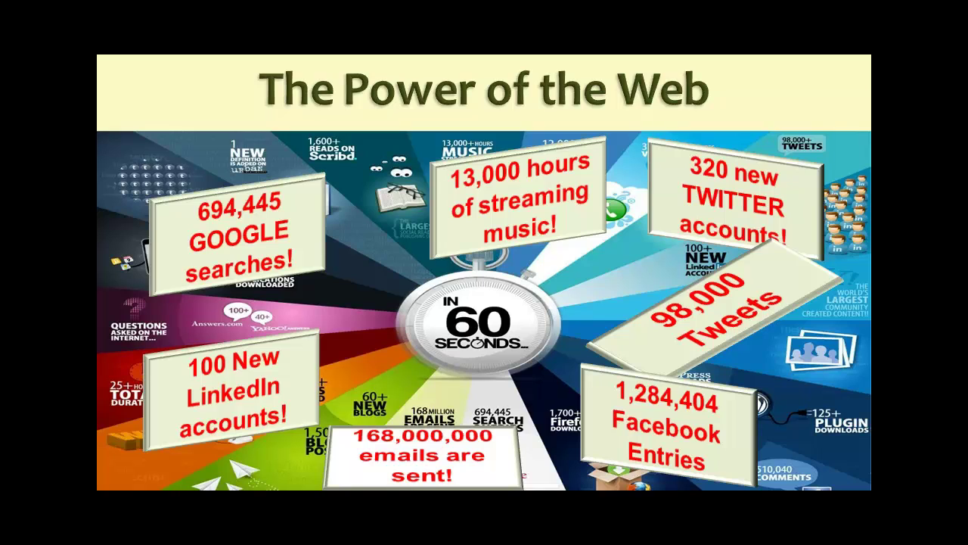
# - Advance through Supercharge YOUR Business! to the full Harness that Power! diagram
pyautogui.press('Right')
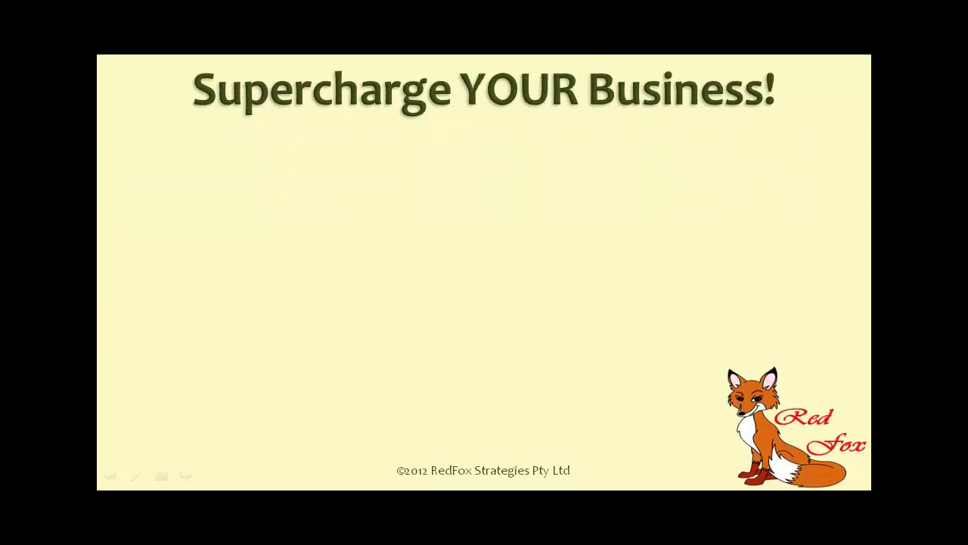
pyautogui.press('Right')
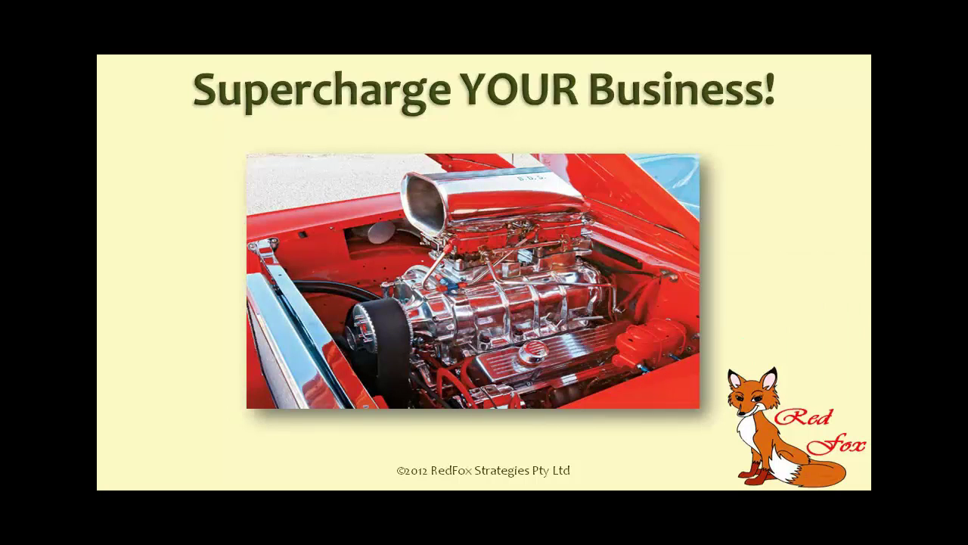
pyautogui.press('Right')
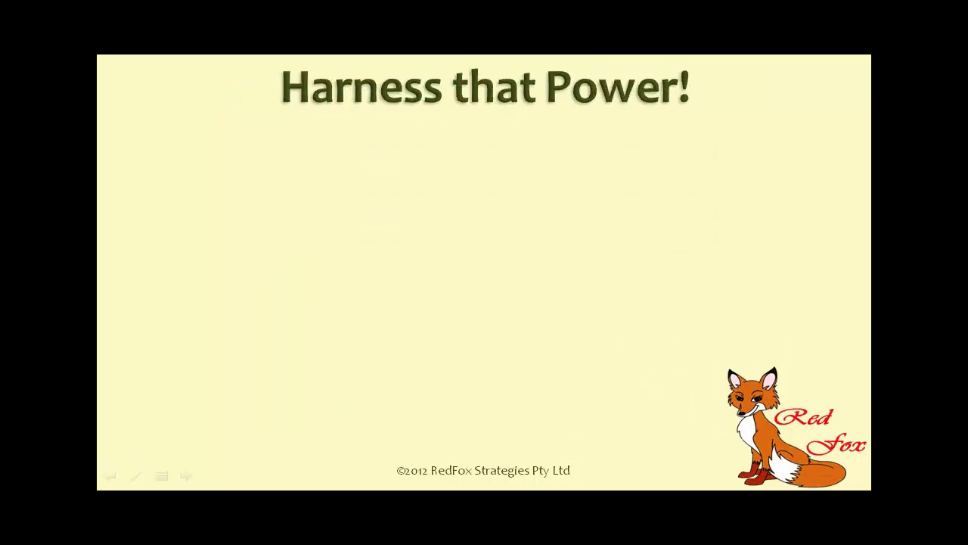
pyautogui.press('Right')
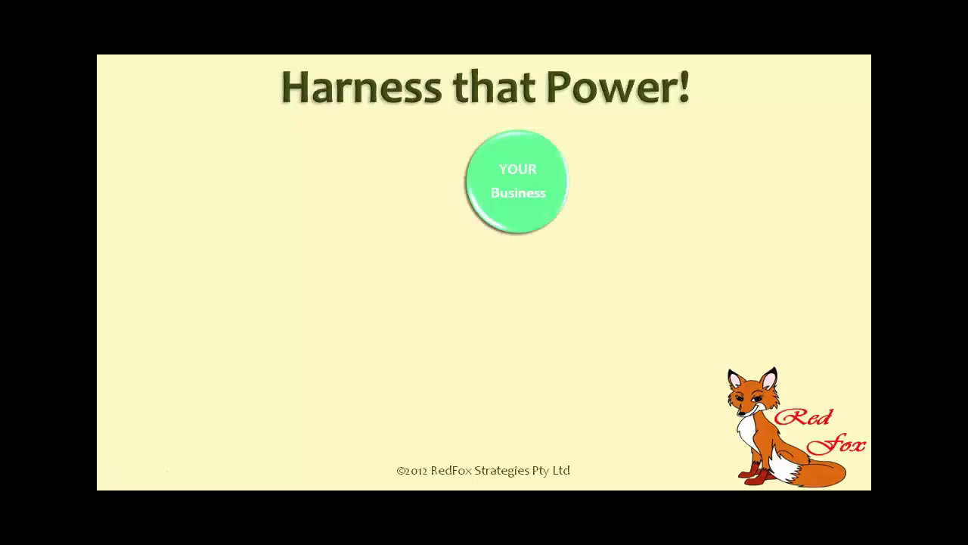
pyautogui.press('Right')
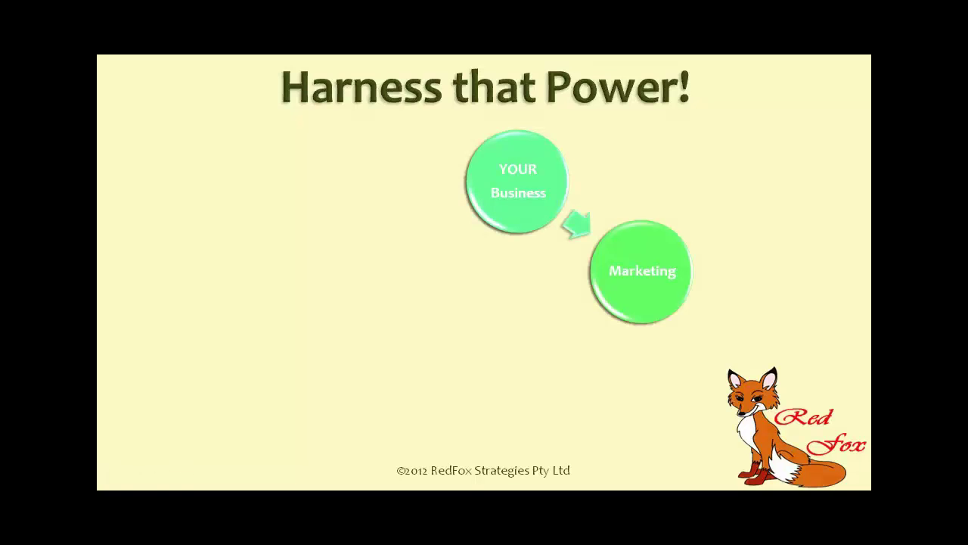
pyautogui.press('Right')
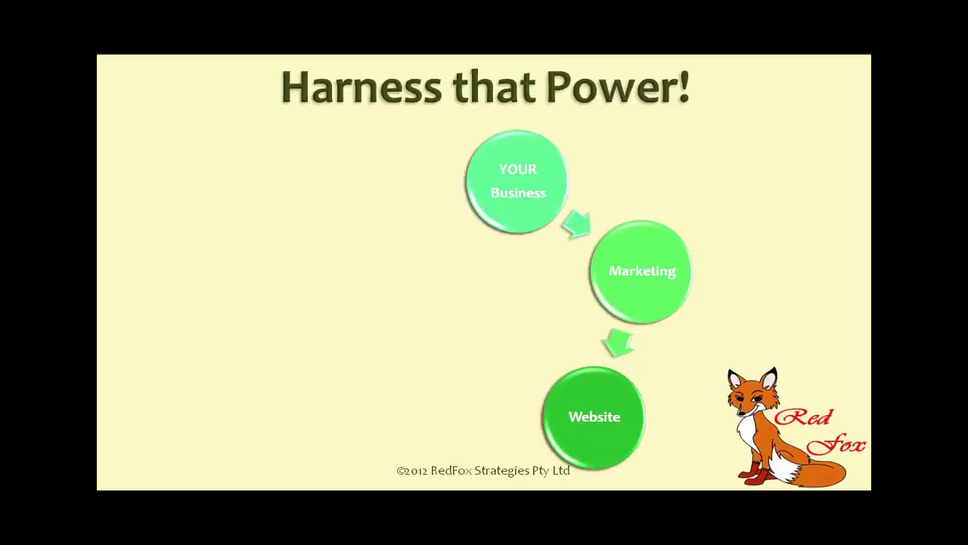
pyautogui.press('Right')
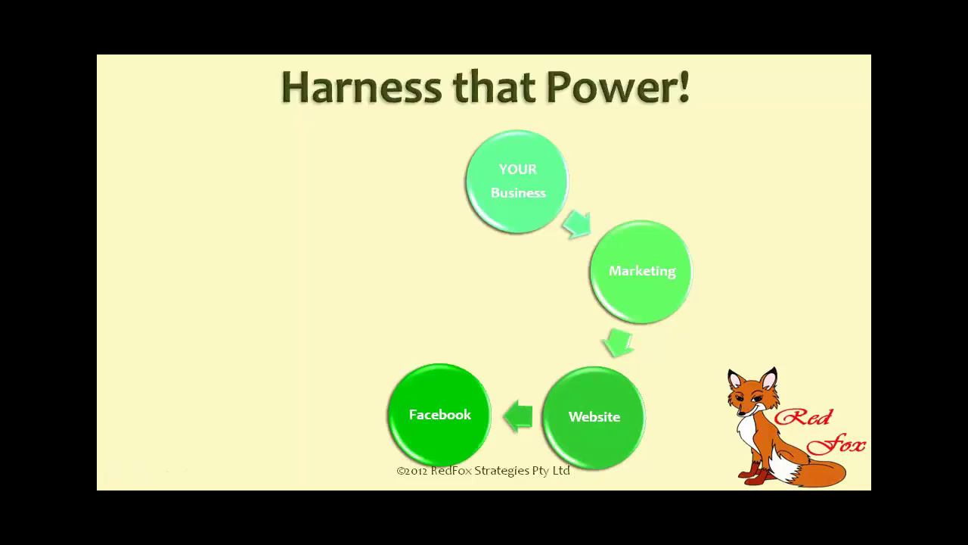